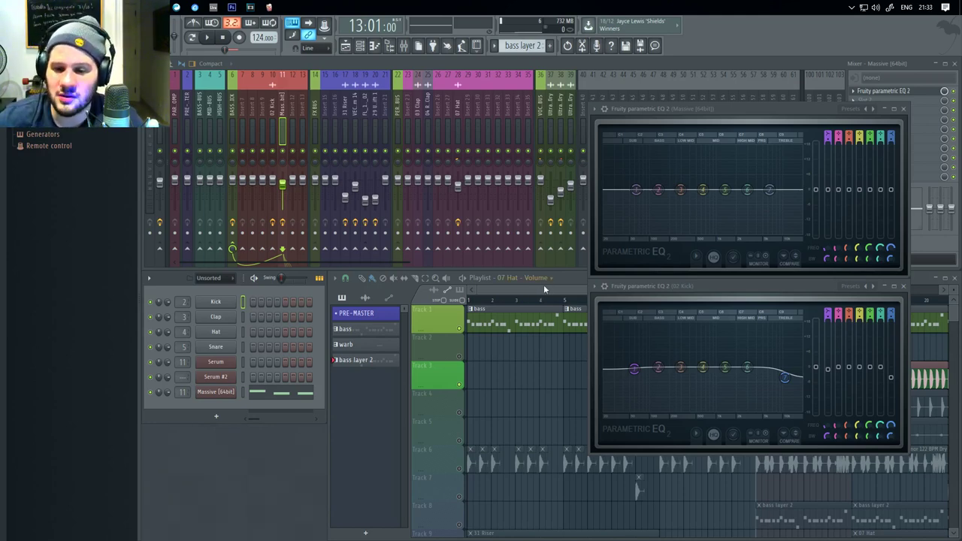
- Stack the two Parametric EQ 2 windows with the Massive EQ above the 02 Kick EQ, and start playback
{"action": "left_click_drag", "start_coordinate": [543, 290], "coordinate": [586, 292]}
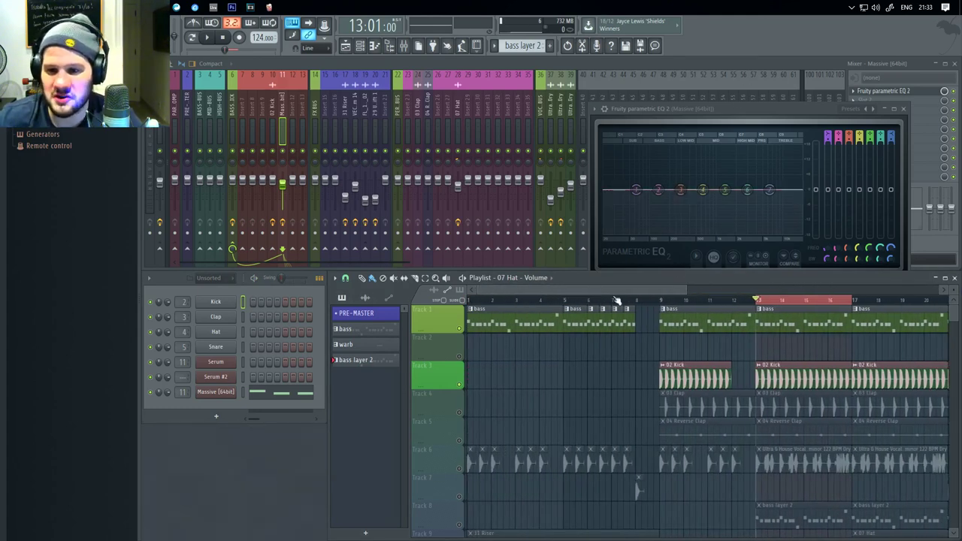
{"action": "left_click_drag", "start_coordinate": [774, 282], "coordinate": [703, 355]}
{"action": "left_click_drag", "start_coordinate": [729, 288], "coordinate": [409, 112]}
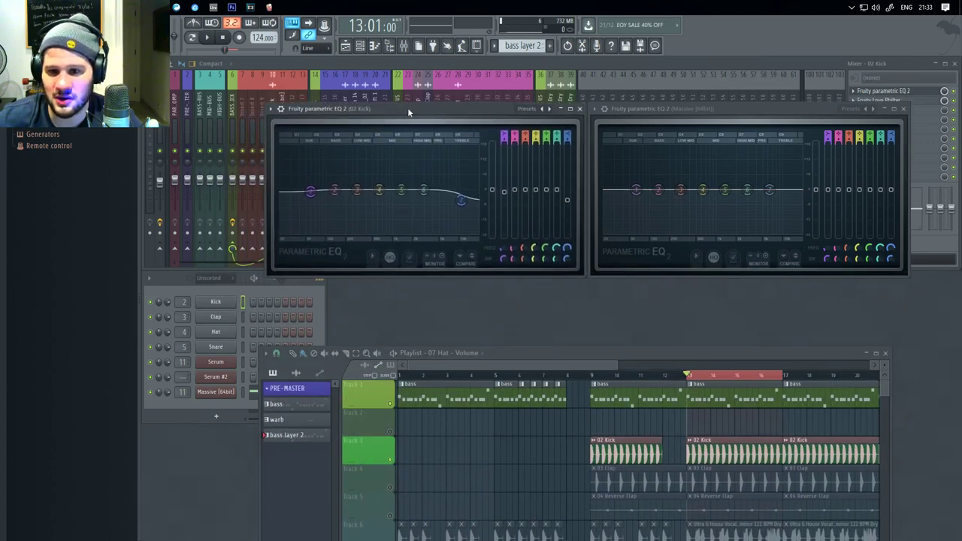
{"action": "left_click_drag", "start_coordinate": [604, 354], "coordinate": [672, 280]}
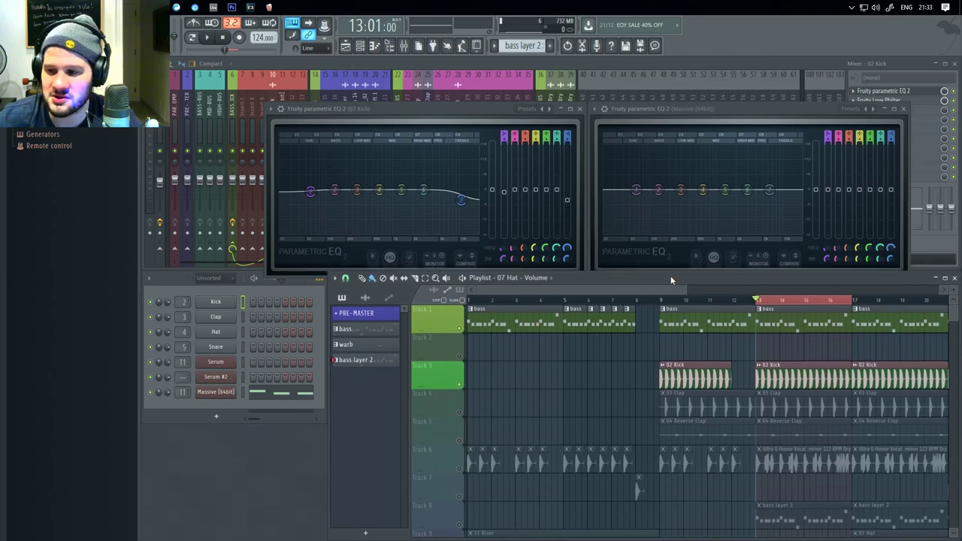
{"action": "left_click_drag", "start_coordinate": [452, 114], "coordinate": [500, 251]}
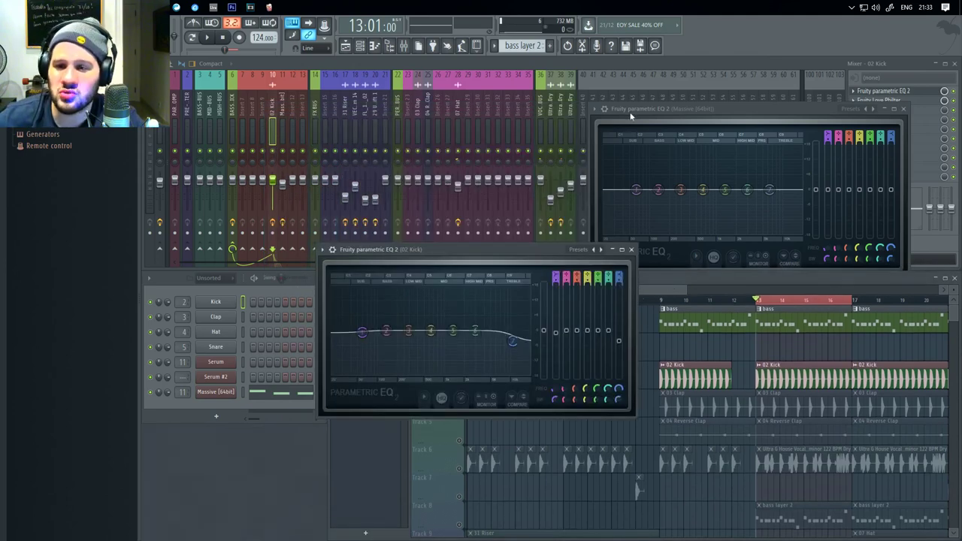
{"action": "left_click_drag", "start_coordinate": [721, 110], "coordinate": [764, 143]}
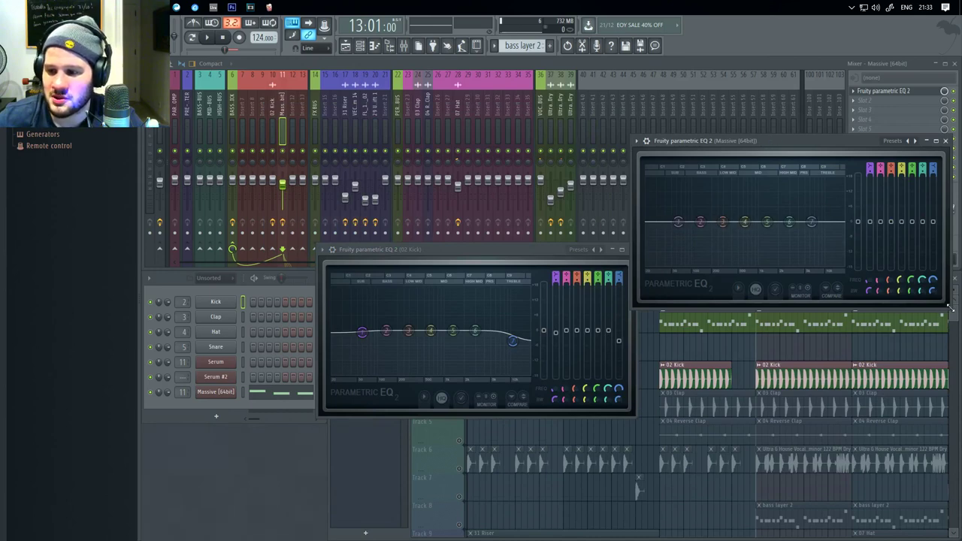
{"action": "key", "text": "space"}
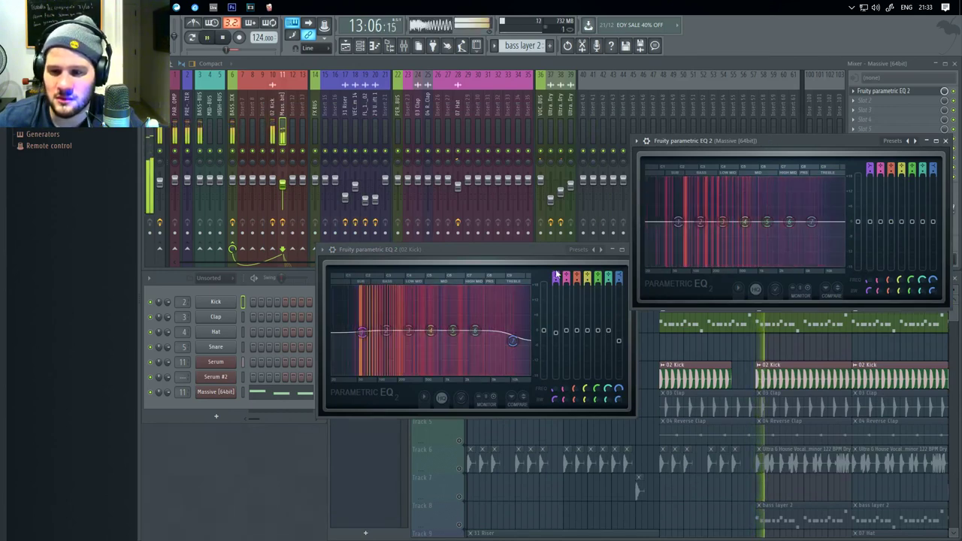
{"action": "left_click_drag", "start_coordinate": [483, 251], "coordinate": [798, 321]}
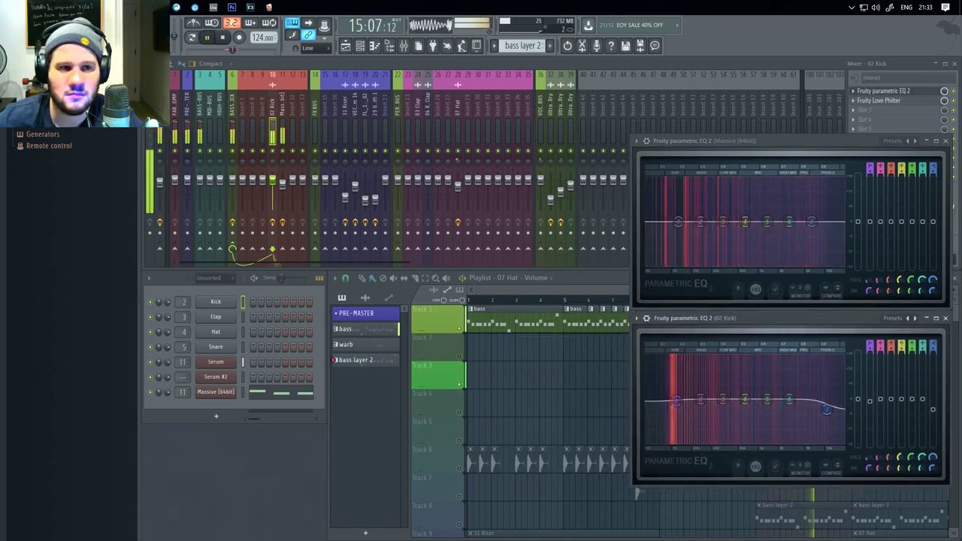
{"action": "key", "text": "alt+Tab"}
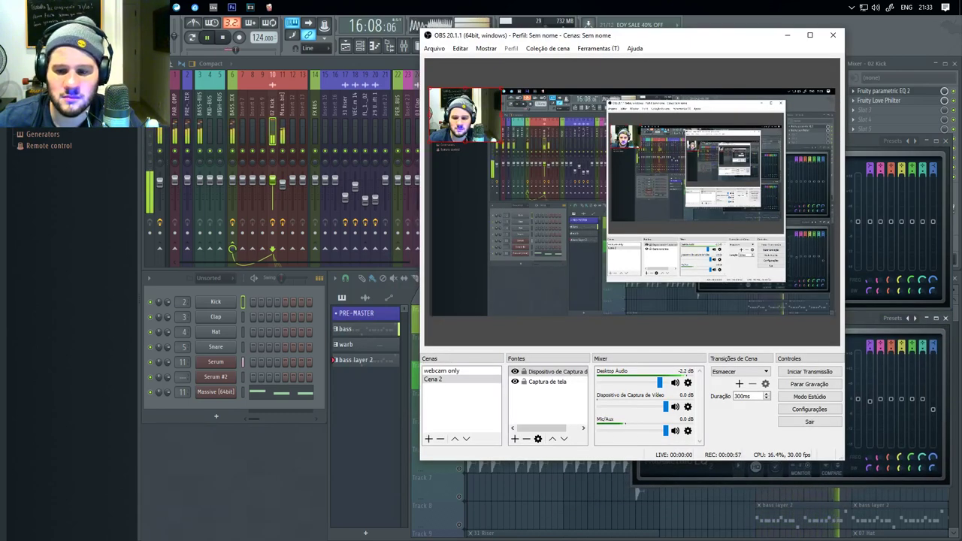
{"action": "key", "text": "alt+Tab"}
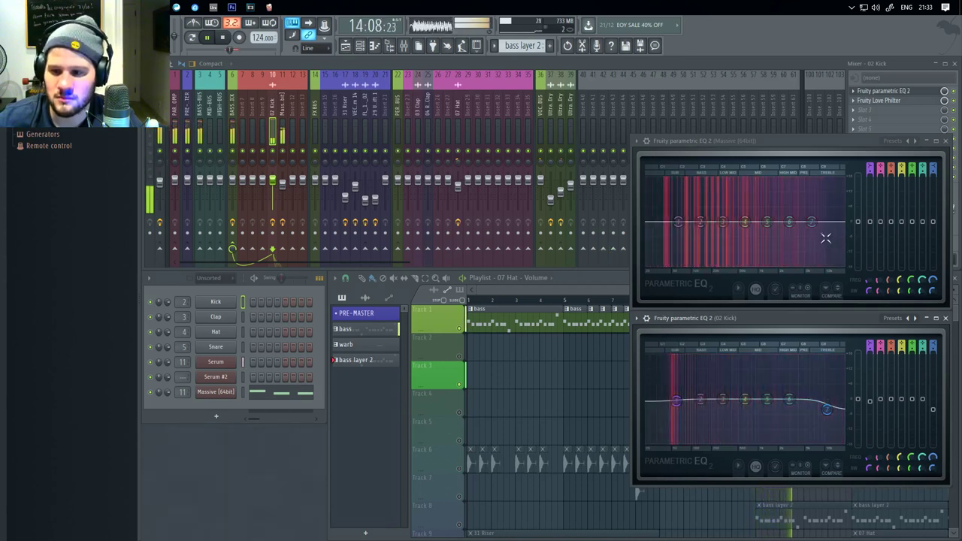
- Lower the highest band of the Massive EQ to roll off the treble, and stop playback
{"action": "left_click_drag", "start_coordinate": [811, 221], "coordinate": [825, 257]}
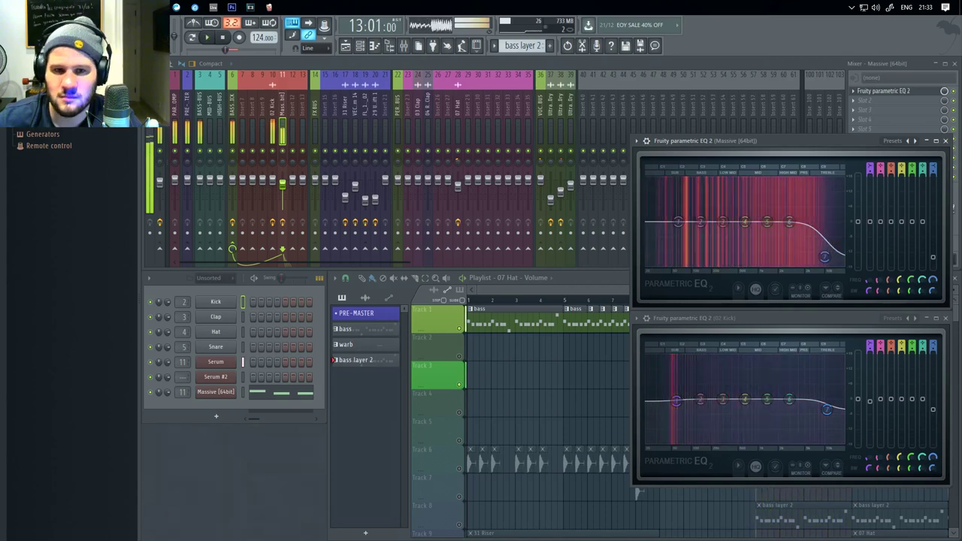
{"action": "key", "text": "space"}
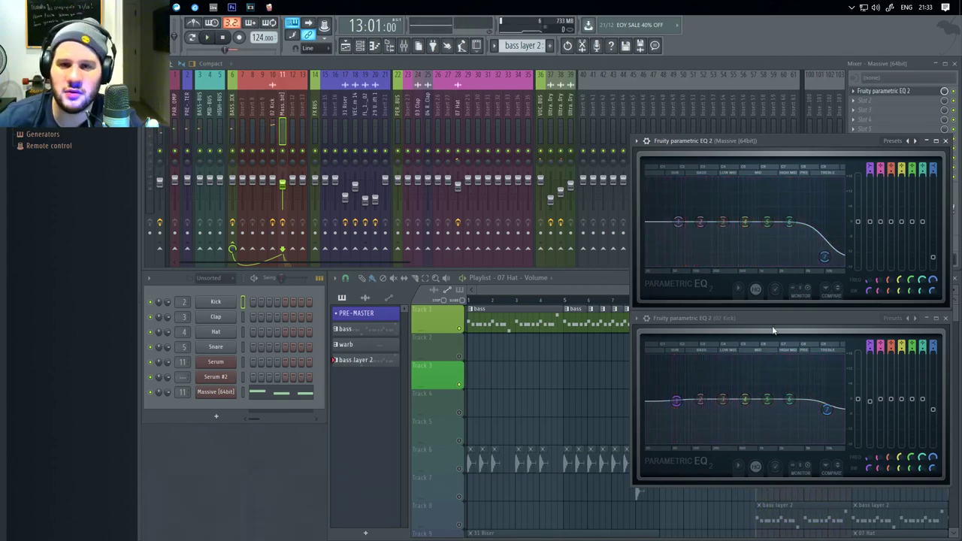
- Reset the 02 Kick EQ with the Default preset and bring the mixer to the front
{"action": "left_click", "coordinate": [639, 318]}
{"action": "mouse_move", "coordinate": [722, 343]}
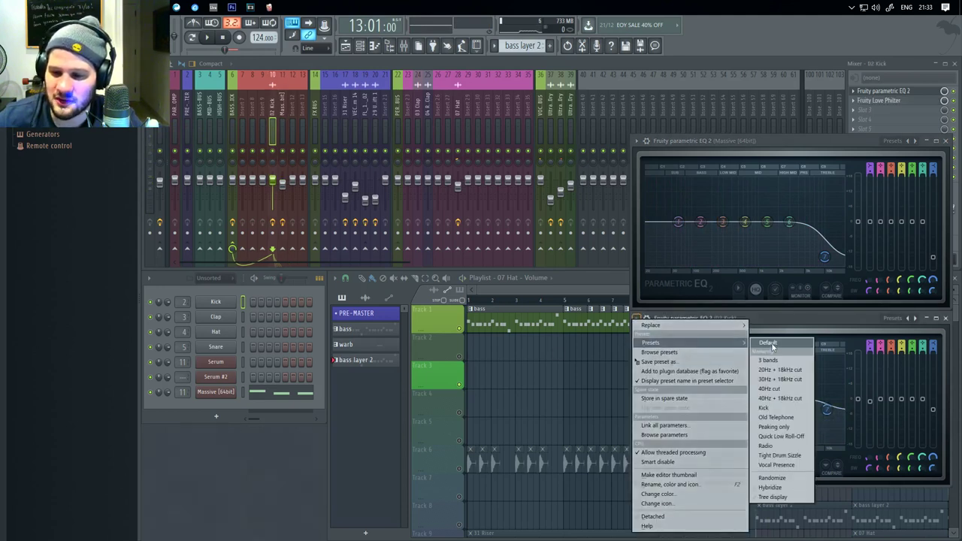
{"action": "left_click", "coordinate": [770, 344]}
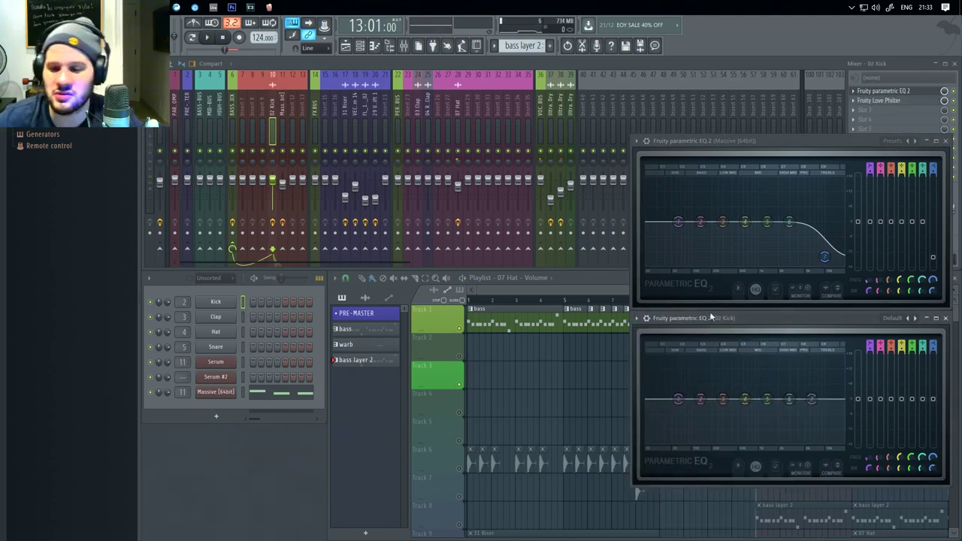
{"action": "left_click", "coordinate": [262, 161]}
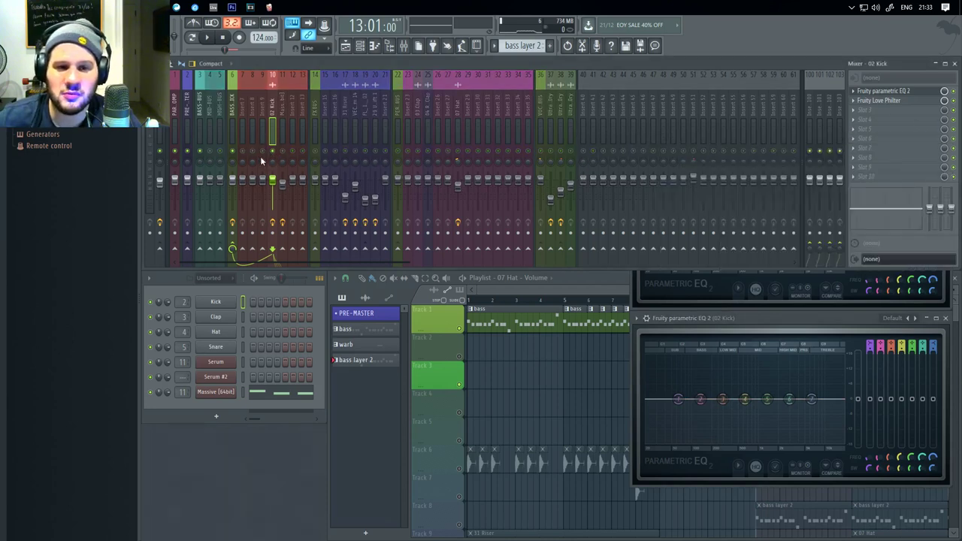
- During playback, turn band 1 of the kick EQ into a high-pass filter, move its cutoff to the lowest frequency and adjust its bandwidth
{"action": "key", "text": "space"}
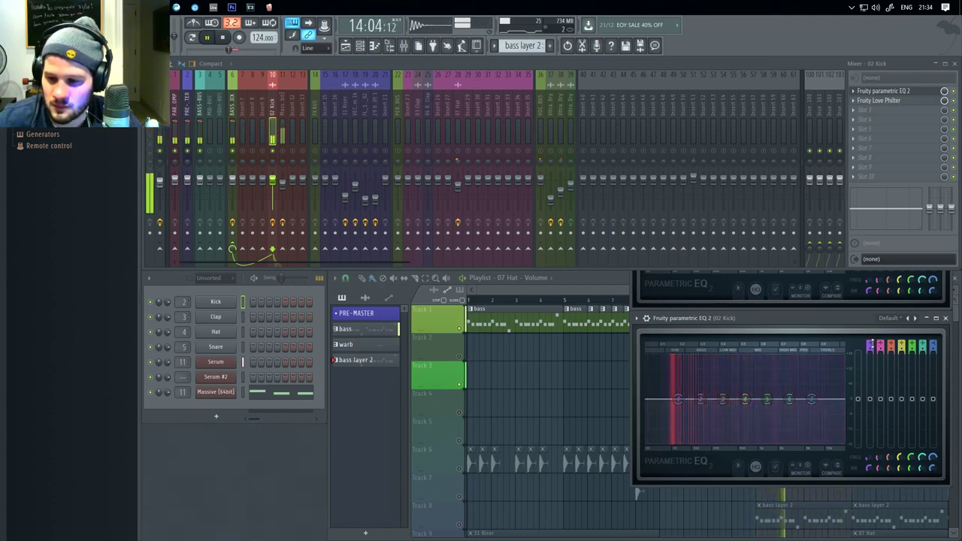
{"action": "left_click_drag", "start_coordinate": [872, 346], "coordinate": [872, 362]}
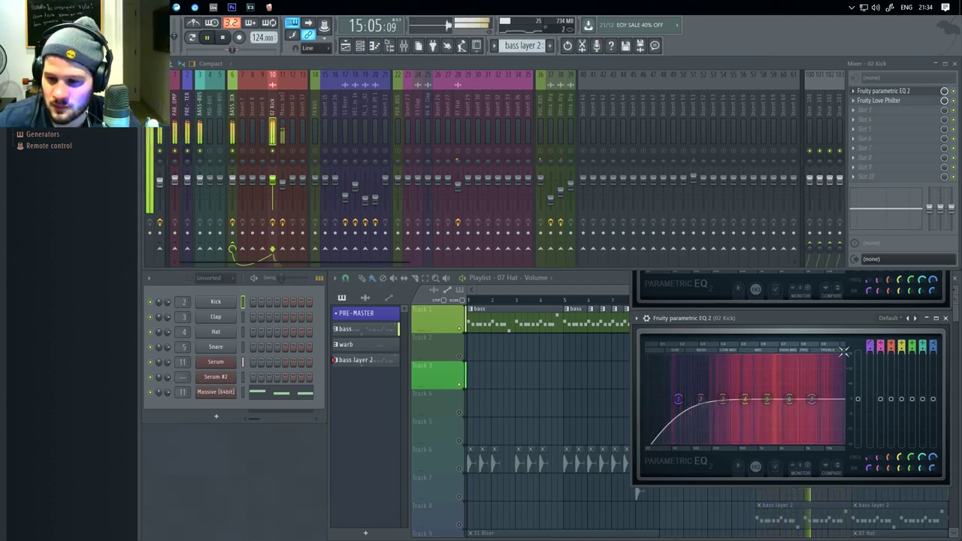
{"action": "left_click_drag", "start_coordinate": [680, 401], "coordinate": [647, 400]}
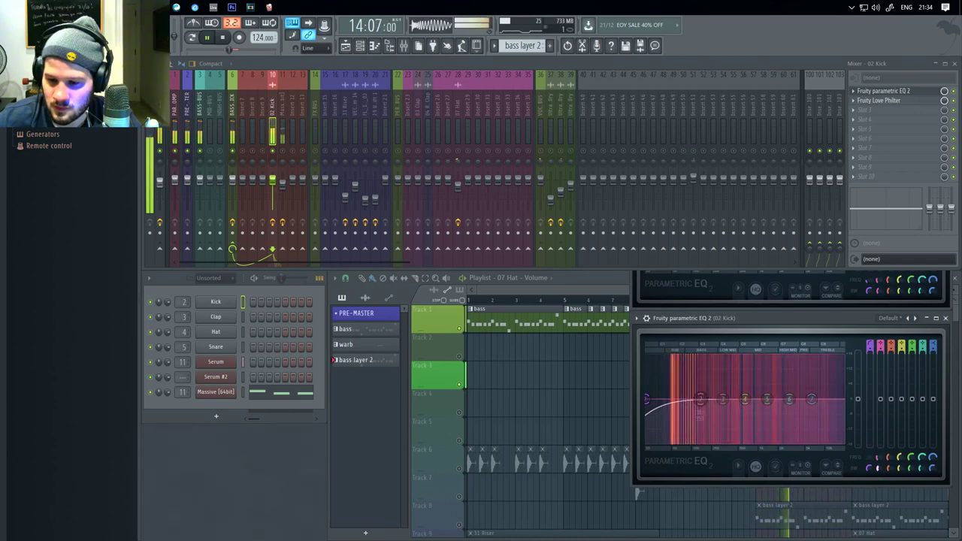
{"action": "mouse_move", "coordinate": [868, 468]}
{"action": "left_mouse_down"}
{"action": "mouse_move", "coordinate": [868, 496]}
{"action": "mouse_move", "coordinate": [868, 453]}
{"action": "mouse_move", "coordinate": [868, 467]}
{"action": "left_mouse_up"}
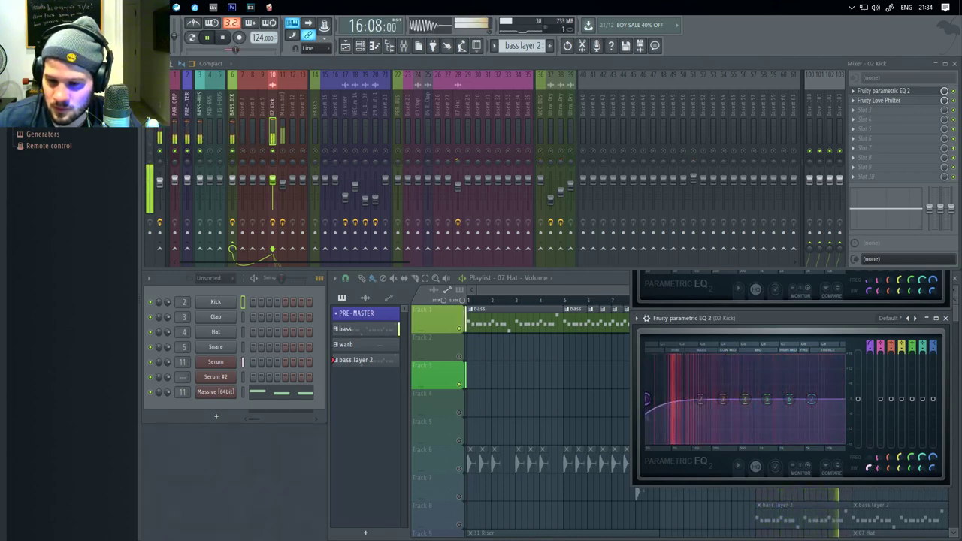
- Sweep the kick EQ's high-pass cutoff up to the highest frequency while listening, and stop playback
{"action": "left_click_drag", "start_coordinate": [644, 400], "coordinate": [842, 399]}
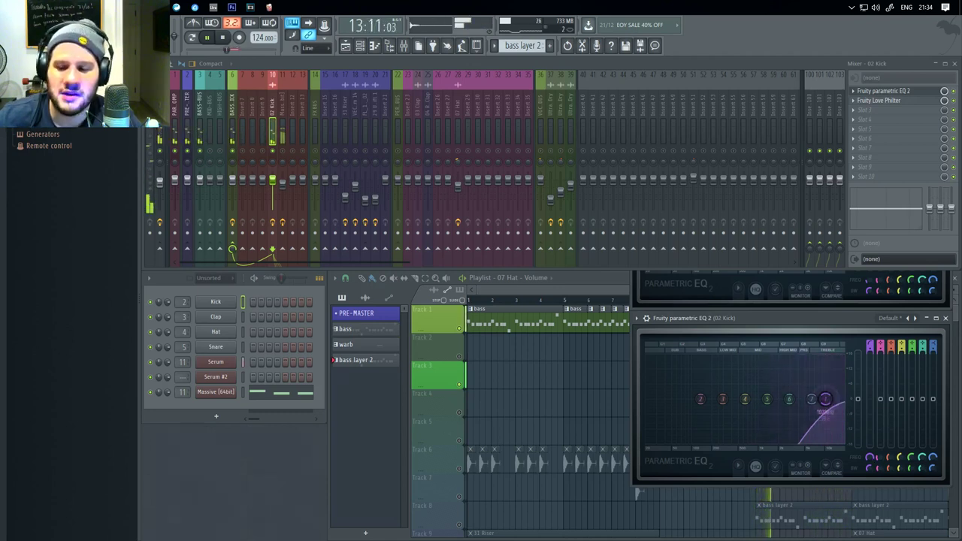
{"action": "left_click_drag", "start_coordinate": [786, 400], "coordinate": [842, 399]}
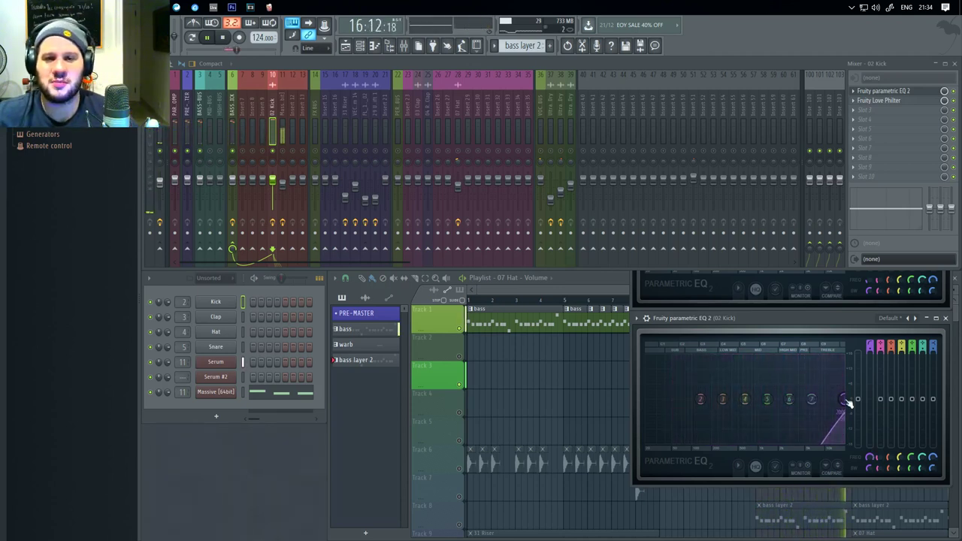
{"action": "key", "text": "space"}
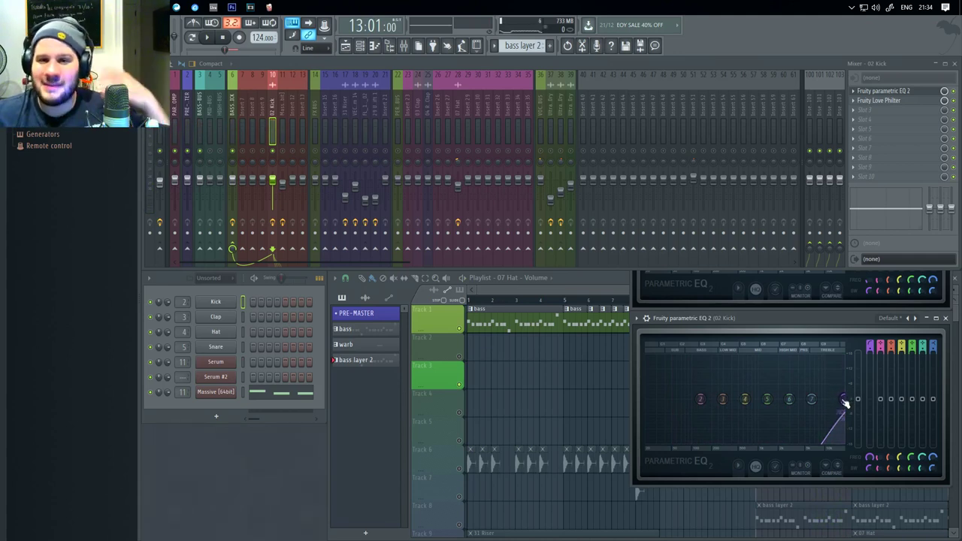
- Bring the kick EQ's high-pass cutoff down to the low end and boost band 2 slightly just above it
{"action": "left_click_drag", "start_coordinate": [845, 401], "coordinate": [745, 399]}
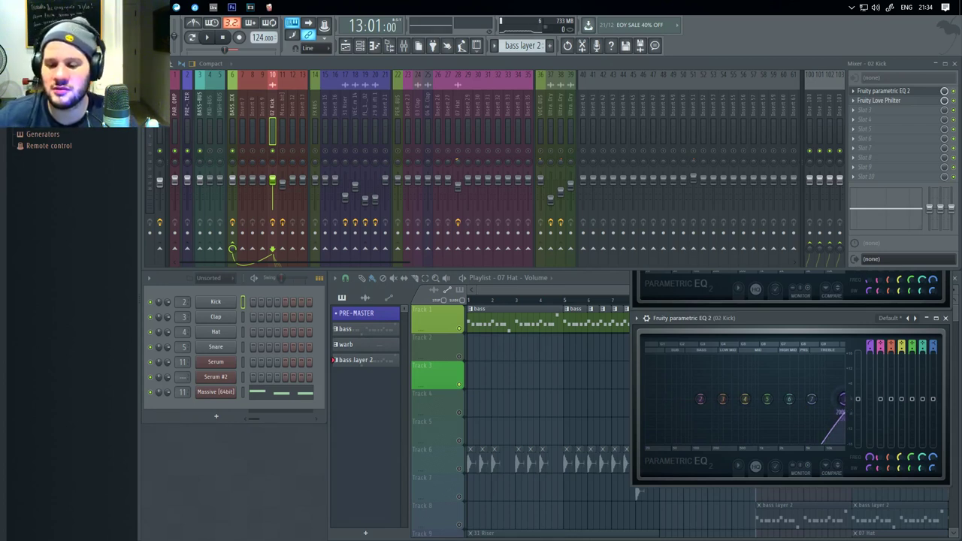
{"action": "key", "text": "space"}
{"action": "left_click_drag", "start_coordinate": [844, 400], "coordinate": [696, 387]}
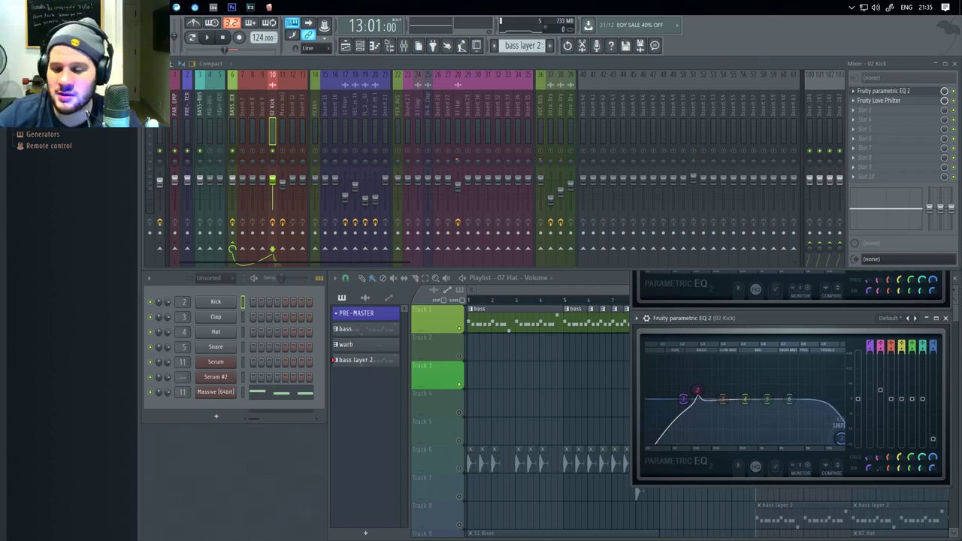
- Play the kick and sweep the band 7 low-pass cutoff from the low mids up through the treble
{"action": "key", "text": "space"}
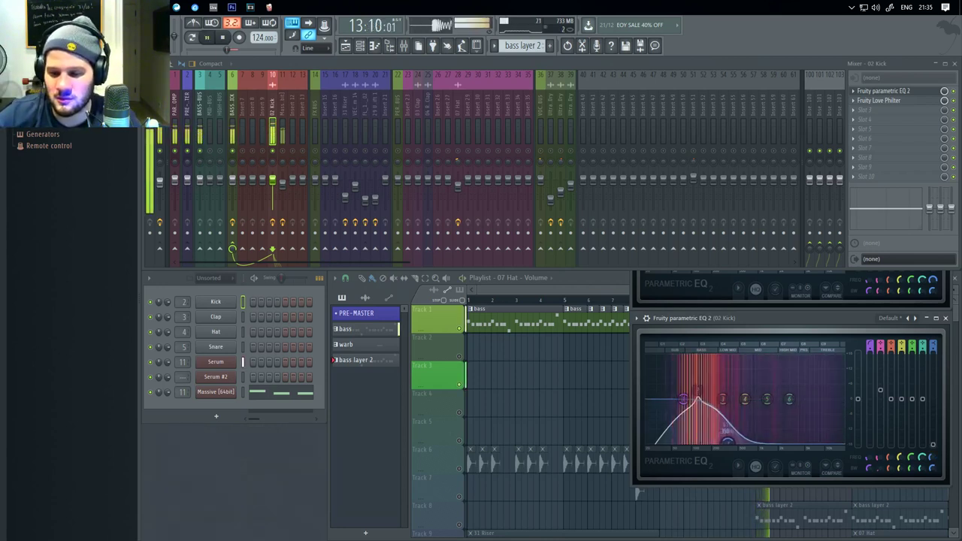
{"action": "left_click_drag", "start_coordinate": [745, 441], "coordinate": [782, 441]}
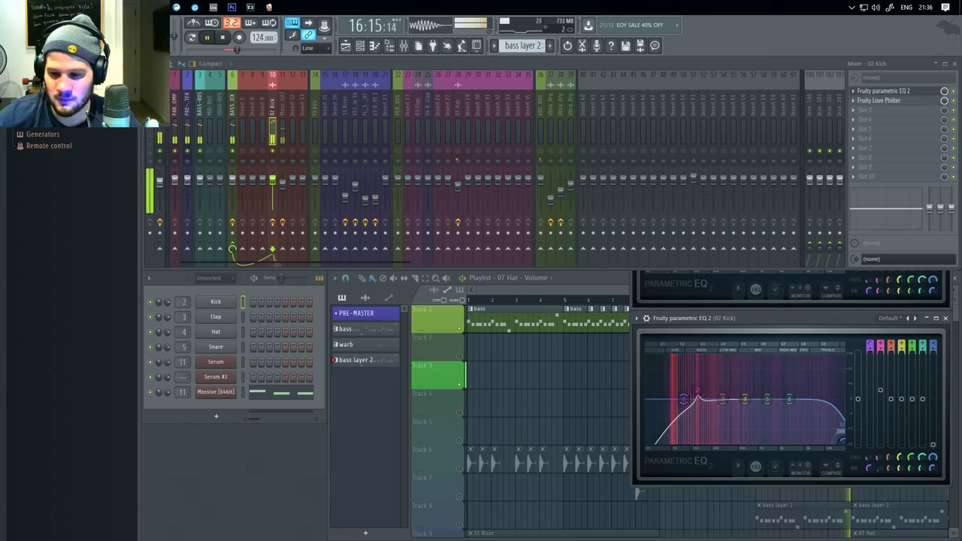
{"action": "left_click_drag", "start_coordinate": [841, 431], "coordinate": [828, 436]}
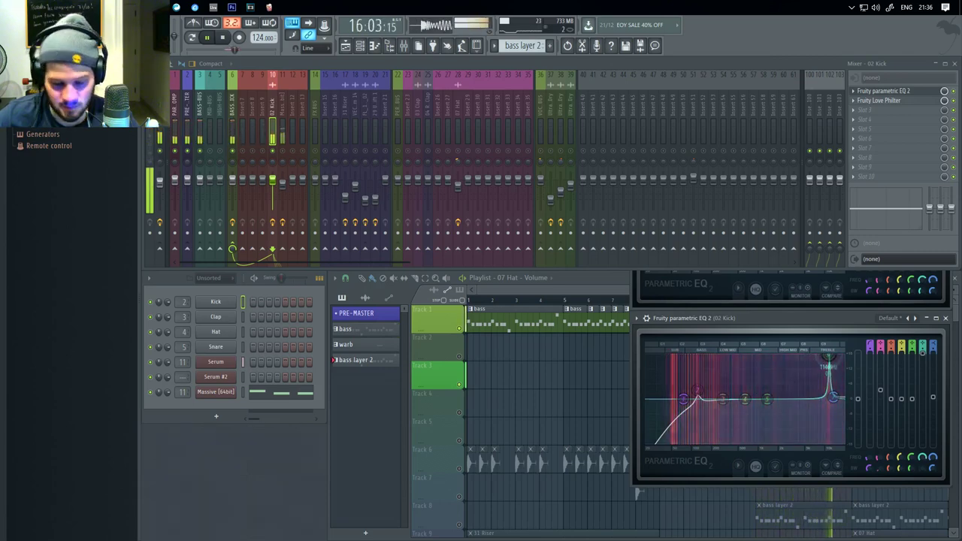
- Pull the kick EQ's narrow band 6 down into a deep notch in the treble, and stop playback
{"action": "left_click_drag", "start_coordinate": [844, 442], "coordinate": [837, 442]}
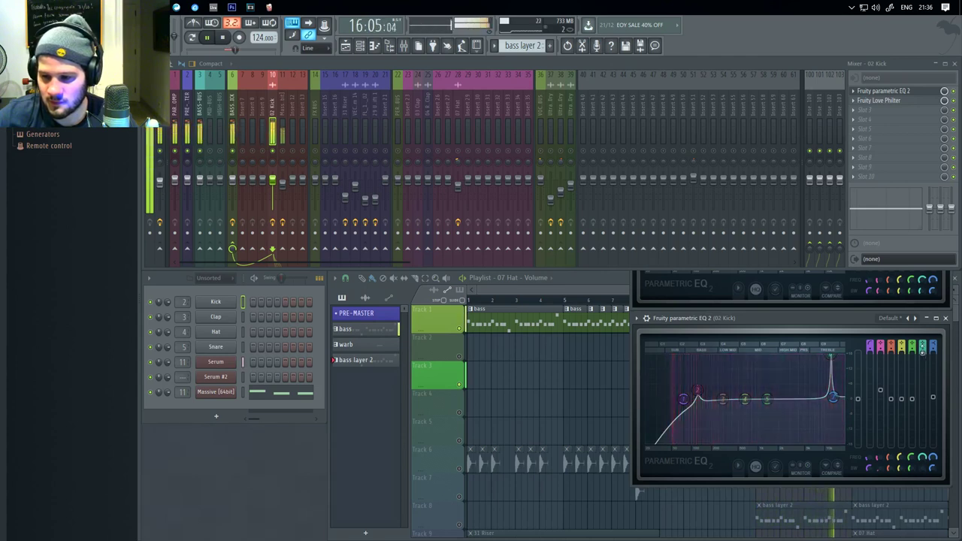
{"action": "left_click_drag", "start_coordinate": [831, 357], "coordinate": [831, 442]}
{"action": "key", "text": "space"}
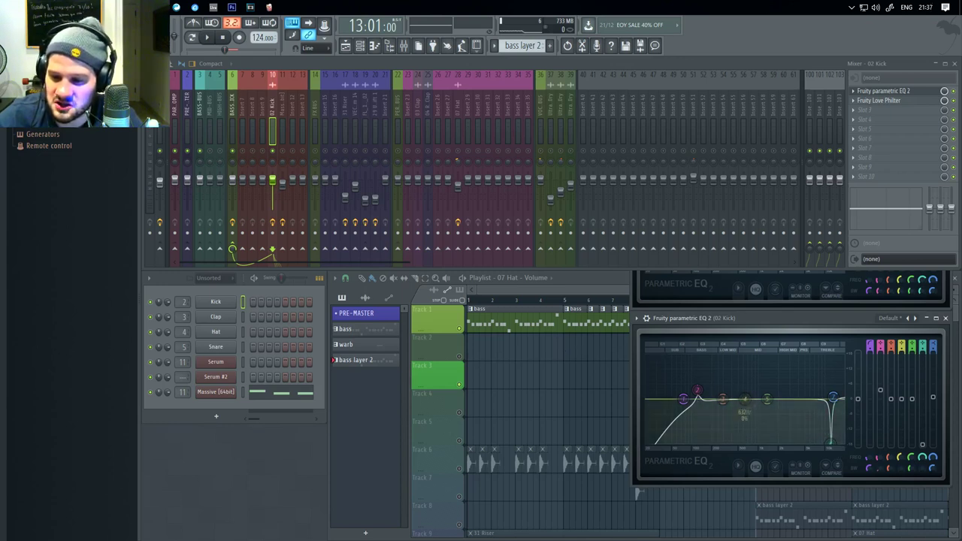
- Try a narrow band 4 boost in the kick EQ's high mids, and return the band to its flat starting position
{"action": "left_click_drag", "start_coordinate": [746, 399], "coordinate": [789, 367]}
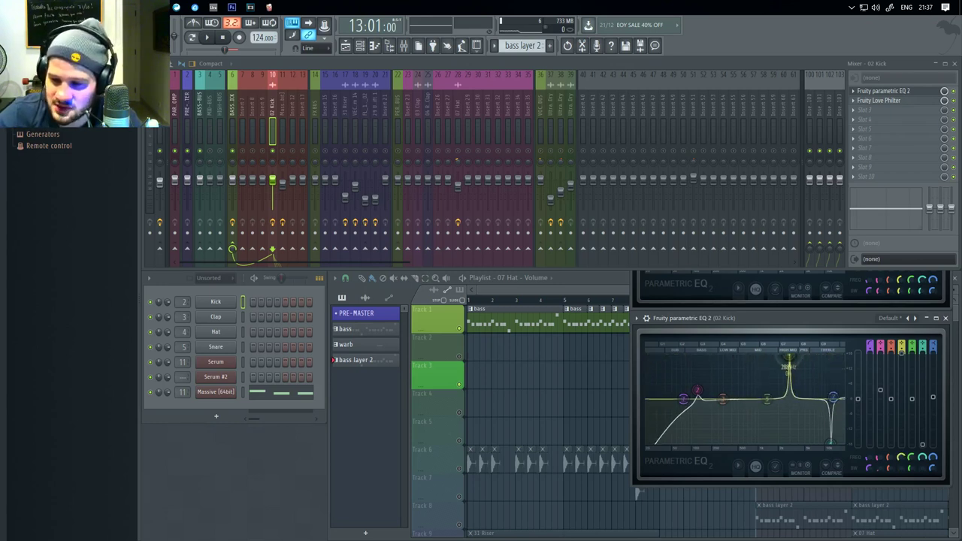
{"action": "left_click", "coordinate": [791, 361], "text": "alt"}
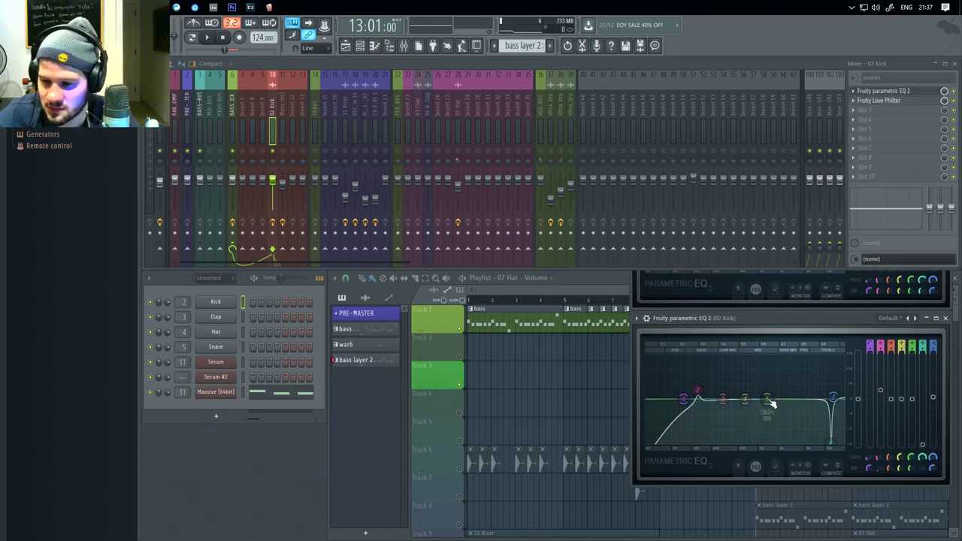
{"action": "left_click_drag", "start_coordinate": [751, 404], "coordinate": [792, 356]}
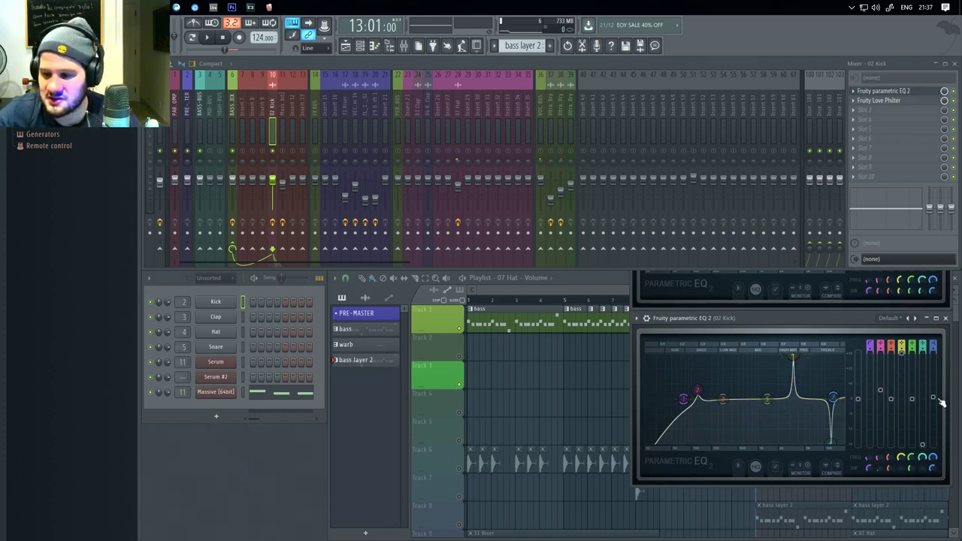
{"action": "left_click_drag", "start_coordinate": [908, 360], "coordinate": [902, 399]}
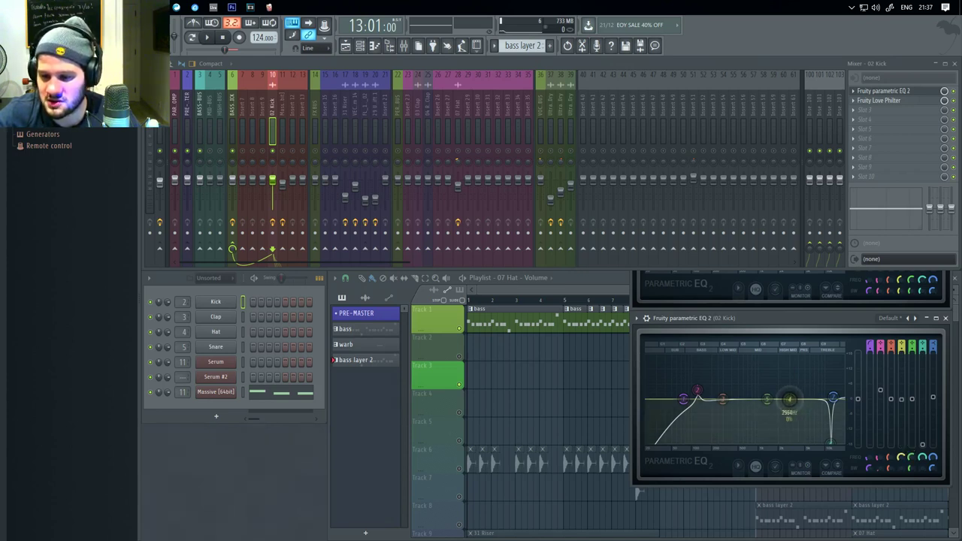
{"action": "left_click_drag", "start_coordinate": [789, 400], "coordinate": [747, 399]}
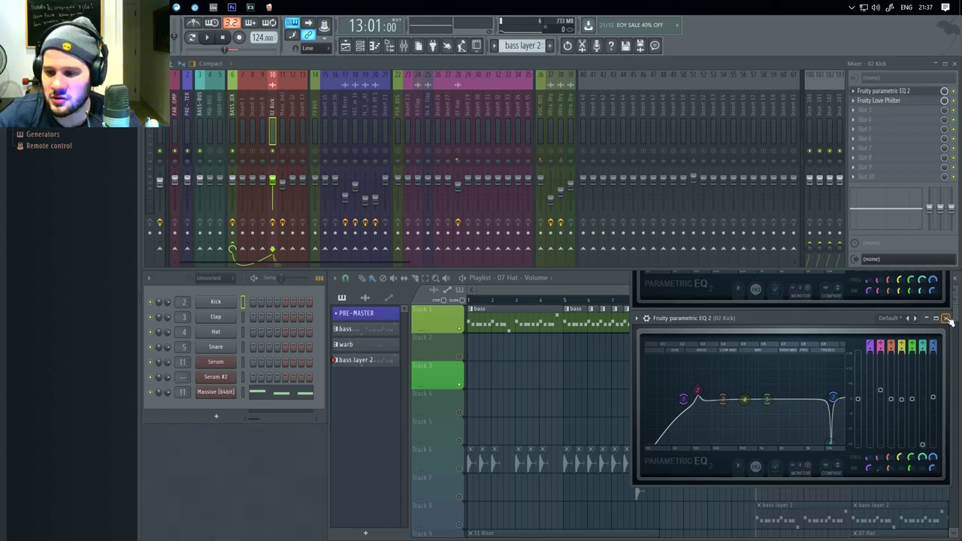
- Resume playback and close the 02 Kick EQ window
{"action": "key", "text": "space"}
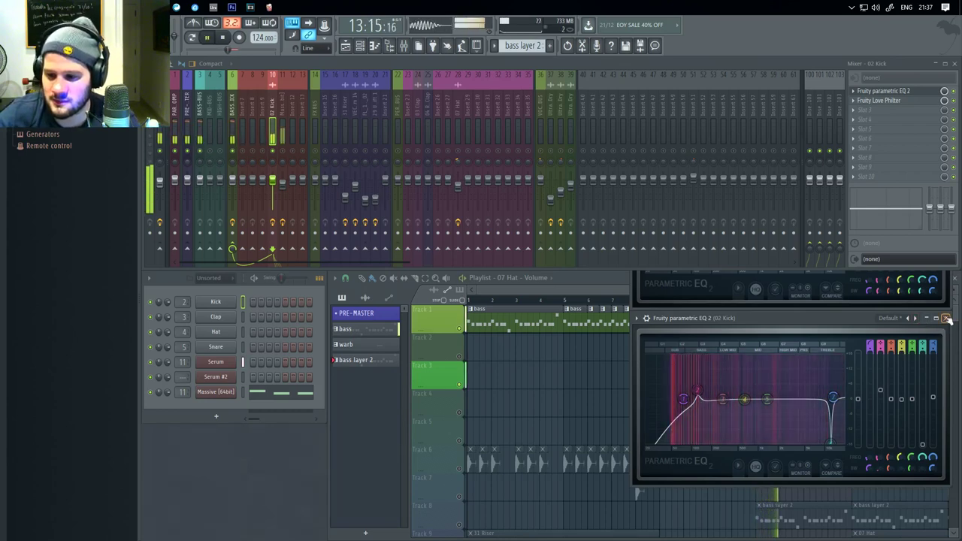
{"action": "left_click", "coordinate": [947, 318]}
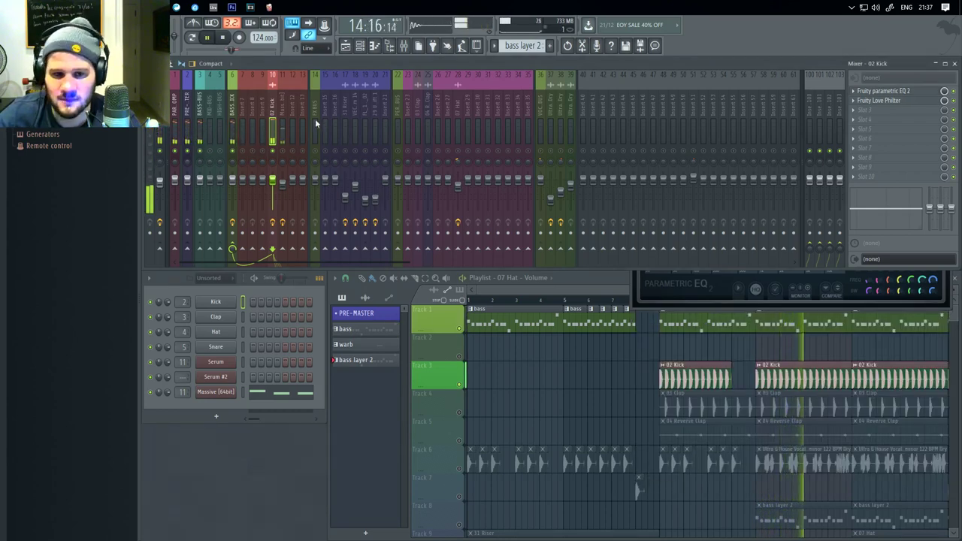
- Unsolo the 02 Kick mixer track and open the Fruity Parametric EQ 2 on the Massive track
{"action": "right_click", "coordinate": [273, 151]}
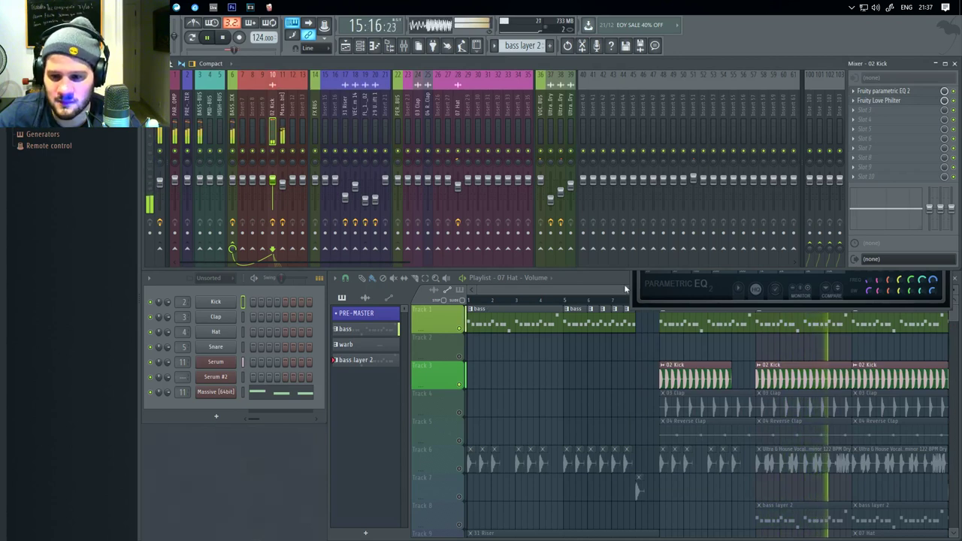
{"action": "left_click", "coordinate": [284, 158]}
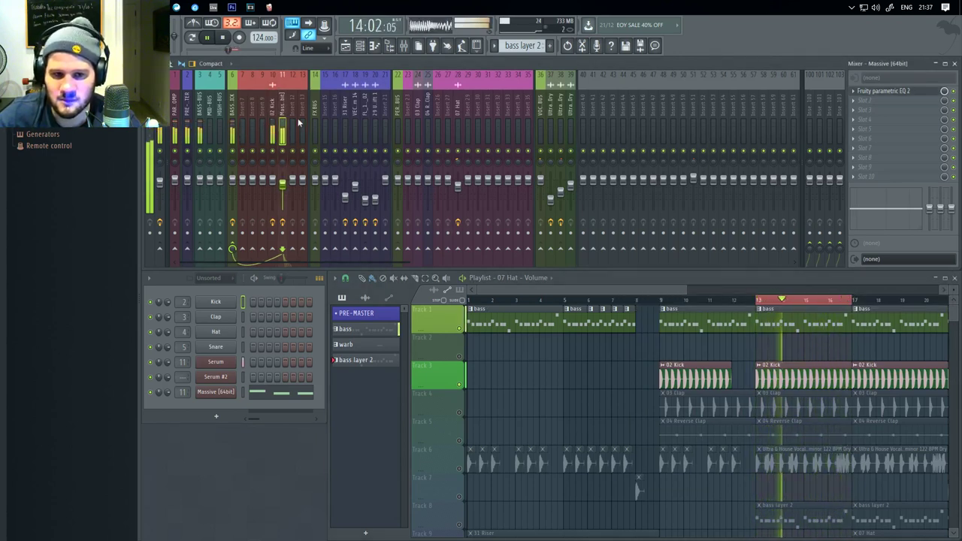
{"action": "left_click", "coordinate": [873, 100]}
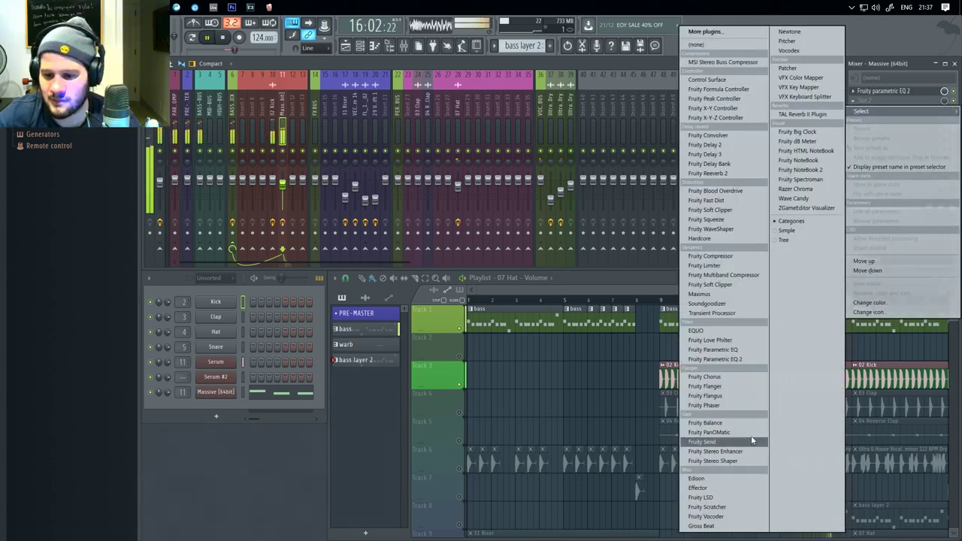
{"action": "left_click", "coordinate": [908, 92]}
{"action": "left_click", "coordinate": [909, 92]}
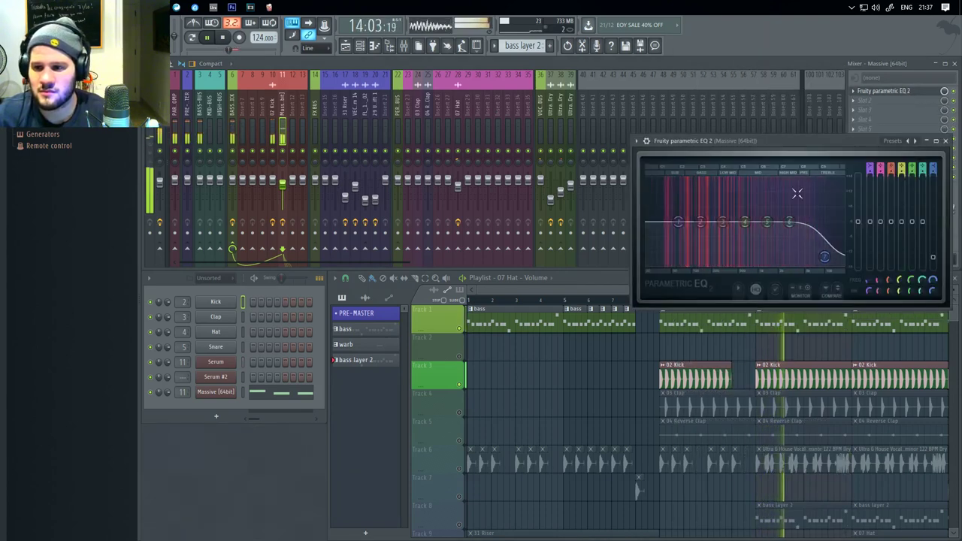
- Shape the Massive EQ with slight cuts on bands 1, 2, 4 and 7, and stop playback
{"action": "left_click_drag", "start_coordinate": [826, 254], "coordinate": [835, 221]}
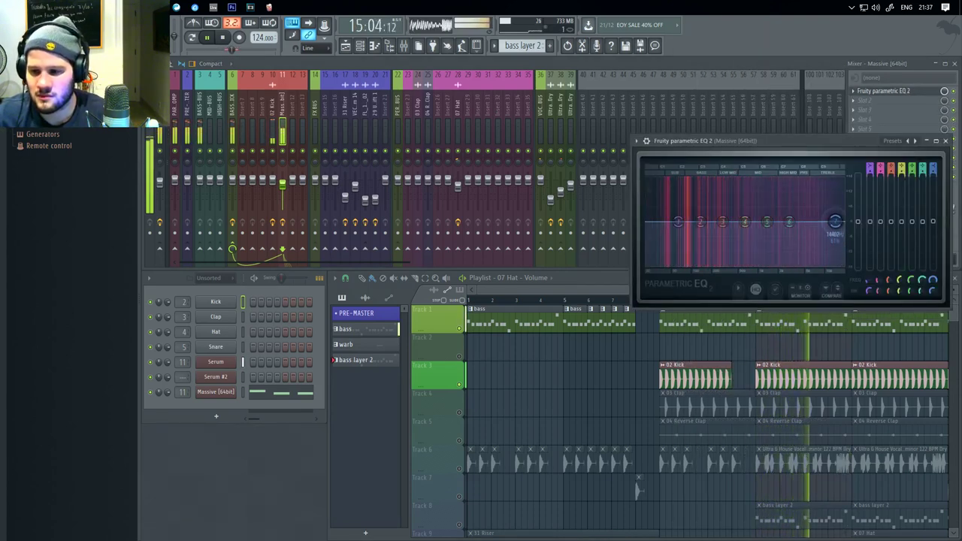
{"action": "left_click_drag", "start_coordinate": [825, 145], "coordinate": [625, 331]}
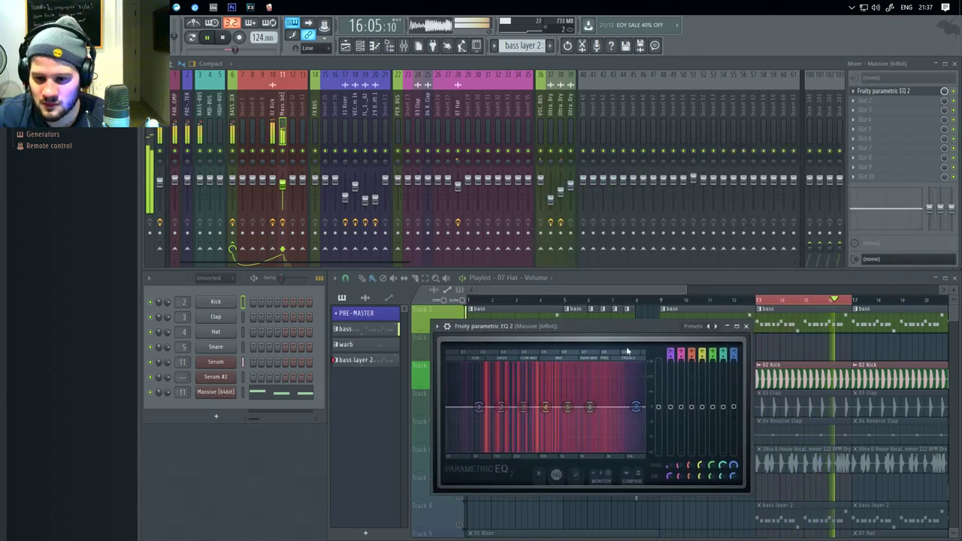
{"action": "left_click_drag", "start_coordinate": [626, 404], "coordinate": [621, 416]}
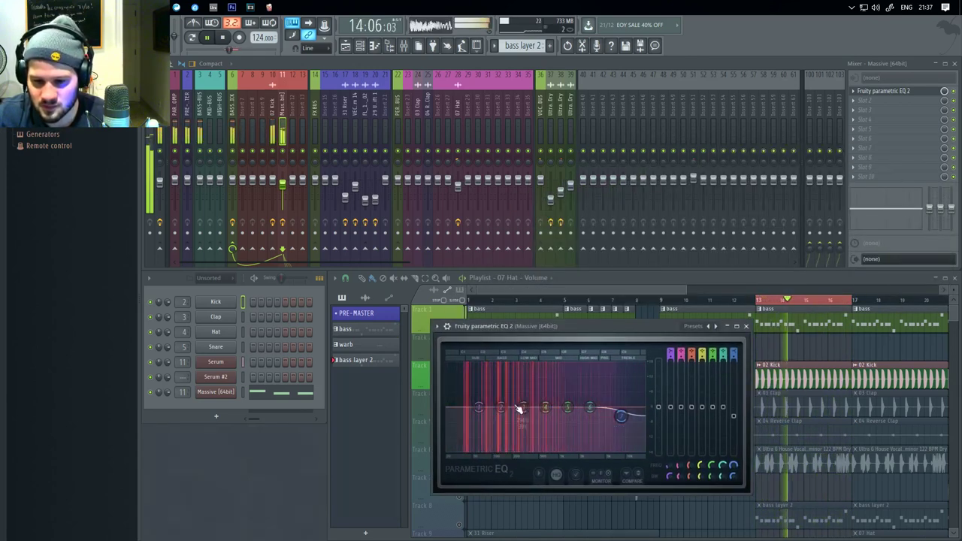
{"action": "left_click_drag", "start_coordinate": [543, 411], "coordinate": [465, 412]}
{"action": "key", "text": "space"}
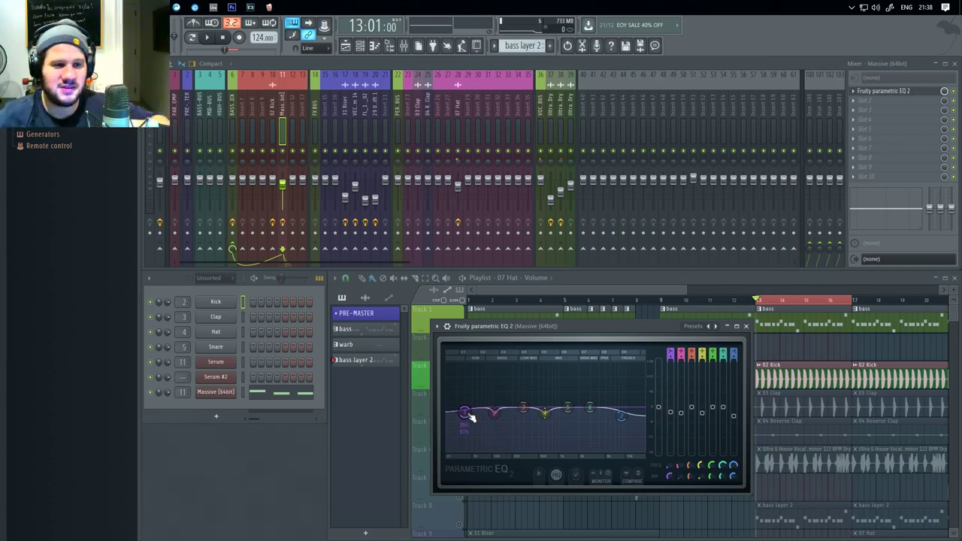
- Close the Massive EQ window and unmute all tracks in the playlist
{"action": "left_click", "coordinate": [747, 326]}
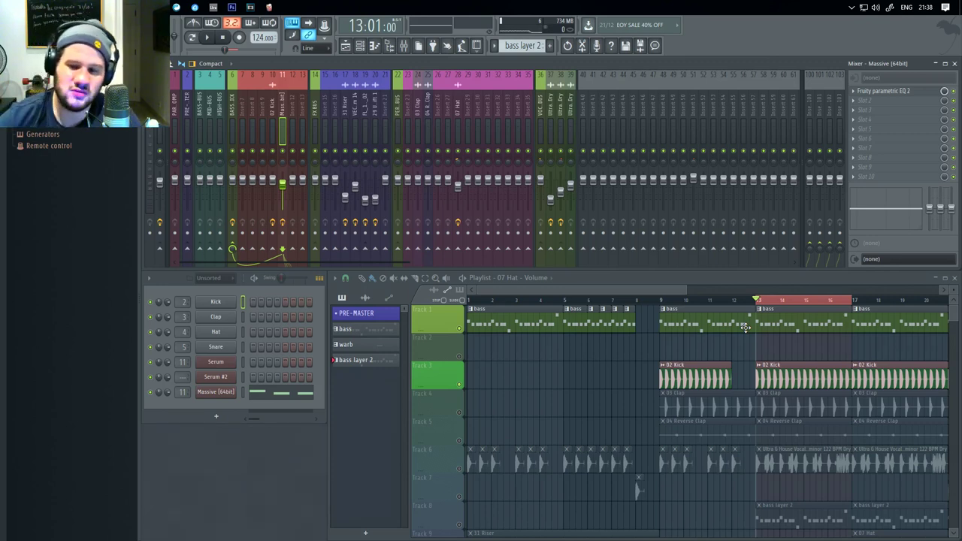
{"action": "right_click", "coordinate": [461, 330]}
{"action": "right_click", "coordinate": [461, 330]}
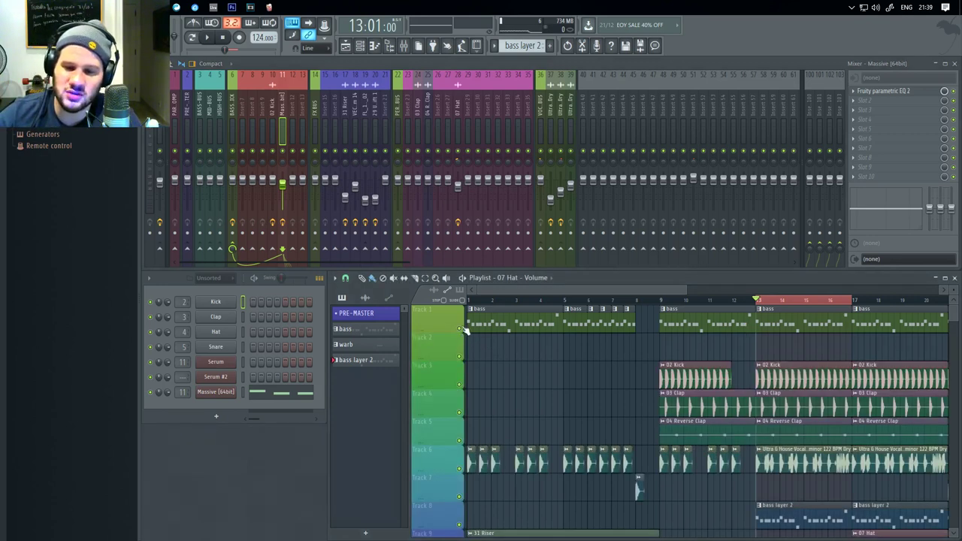
- Play the full arrangement and lower the 03 Clap mixer fader slightly
{"action": "key", "text": "space"}
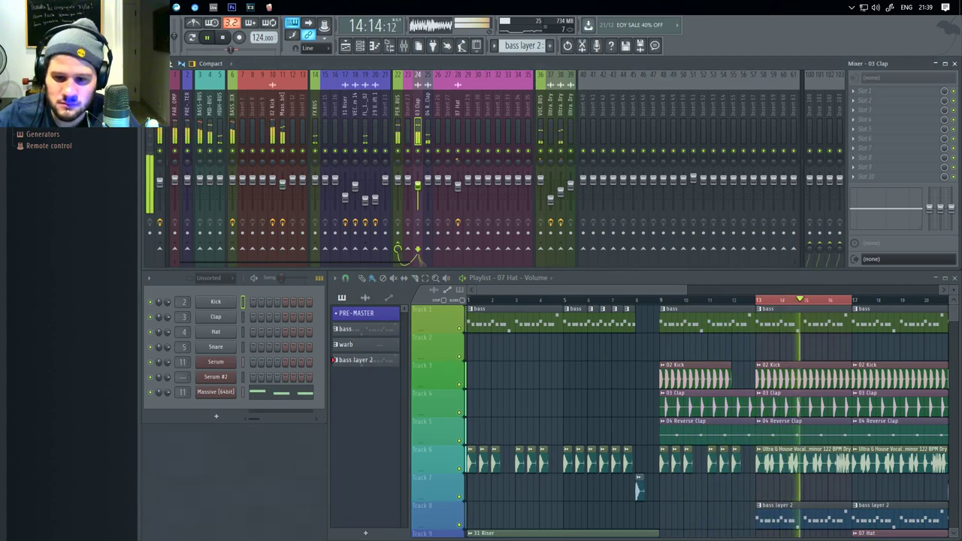
{"action": "left_click_drag", "start_coordinate": [557, 291], "coordinate": [587, 284]}
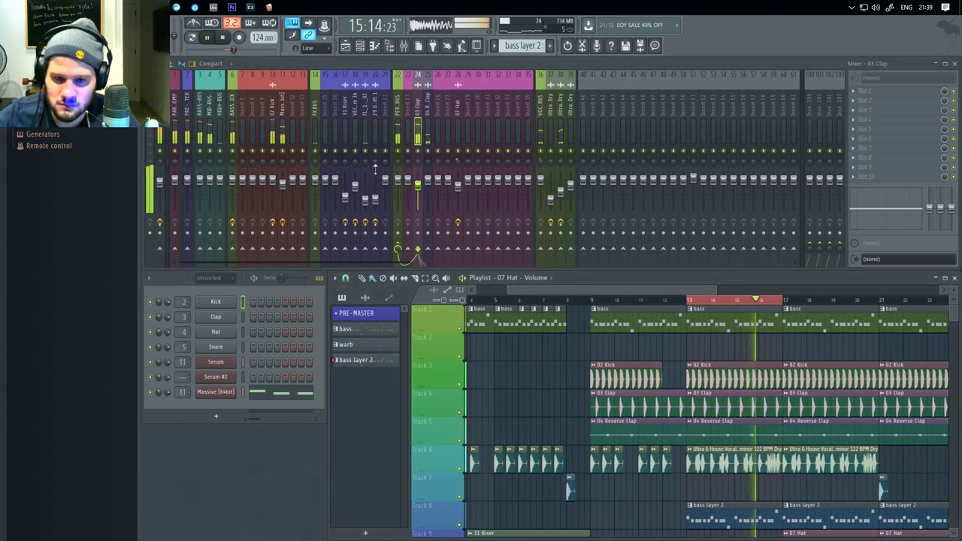
{"action": "left_click_drag", "start_coordinate": [419, 186], "coordinate": [420, 190]}
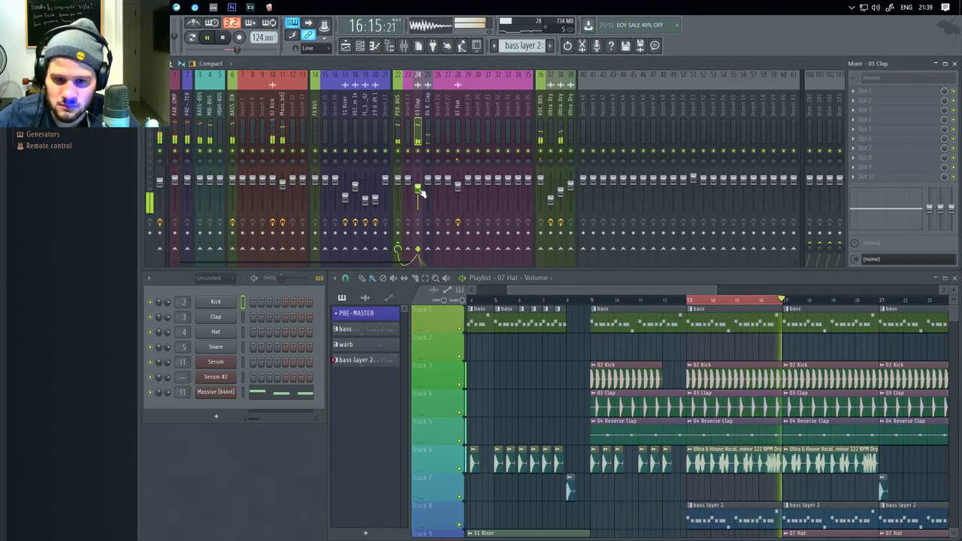
- Clear the loop selection starting at bar 13, listen on past bar 21 while viewing the lower playlist tracks, and stop playback
{"action": "left_click_drag", "start_coordinate": [621, 289], "coordinate": [699, 293]}
{"action": "left_click", "coordinate": [597, 299]}
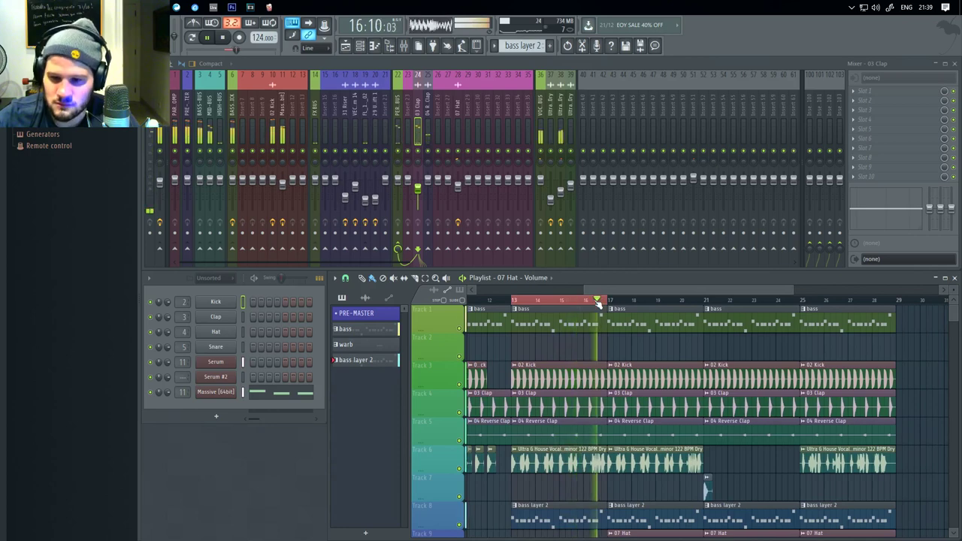
{"action": "left_click", "coordinate": [579, 304]}
{"action": "left_click_drag", "start_coordinate": [639, 292], "coordinate": [663, 290]}
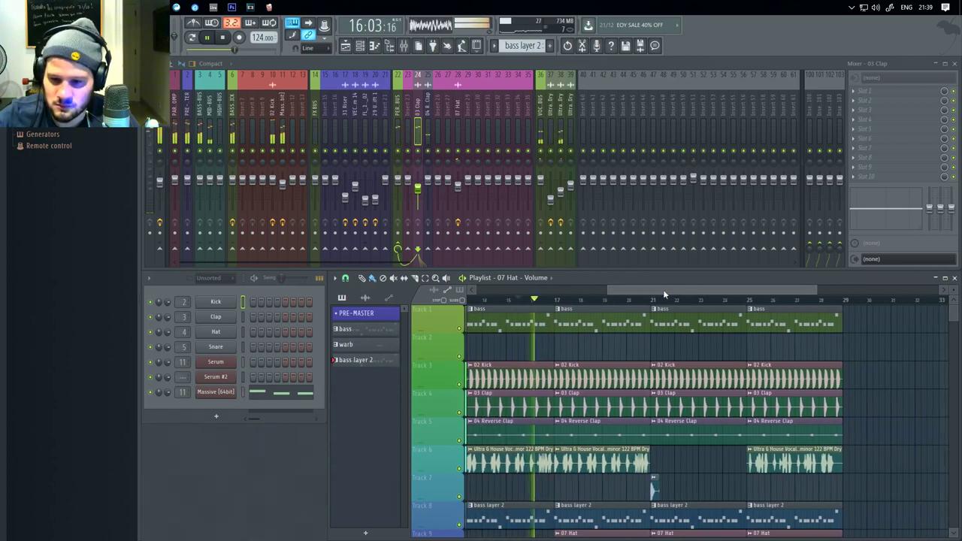
{"action": "scroll", "coordinate": [630, 385], "scroll_direction": "down", "scroll_amount": 3}
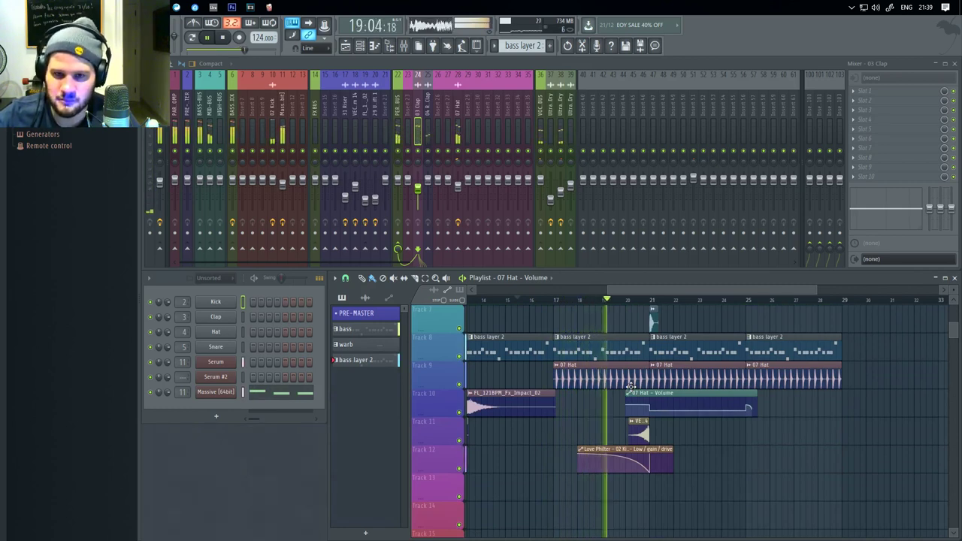
{"action": "scroll", "coordinate": [630, 385], "scroll_direction": "up", "scroll_amount": 1}
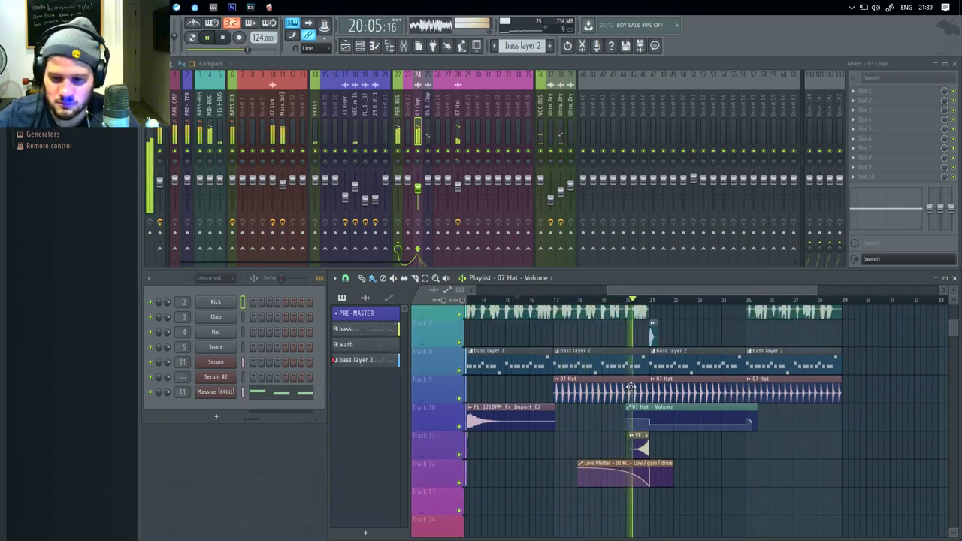
{"action": "scroll", "coordinate": [628, 385], "scroll_direction": "up", "scroll_amount": 2}
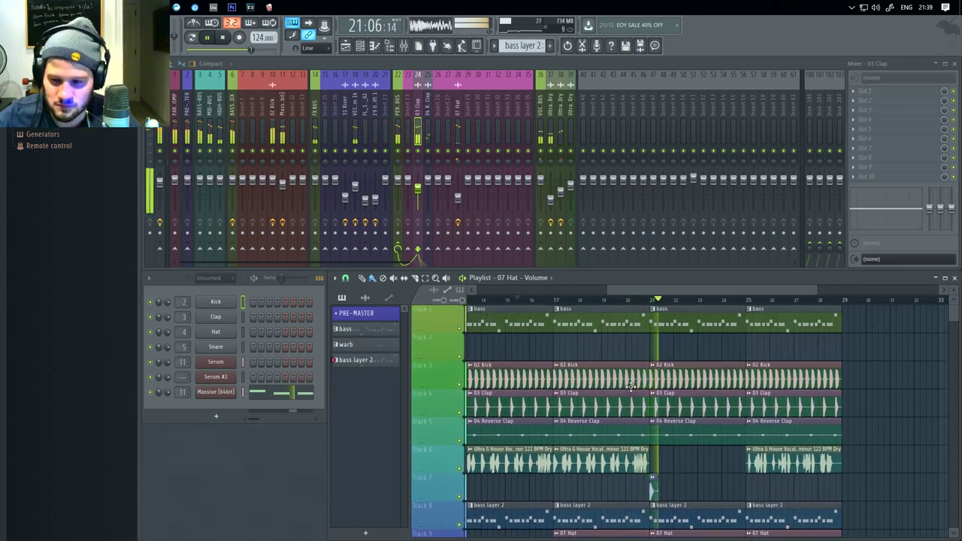
{"action": "key", "text": "space"}
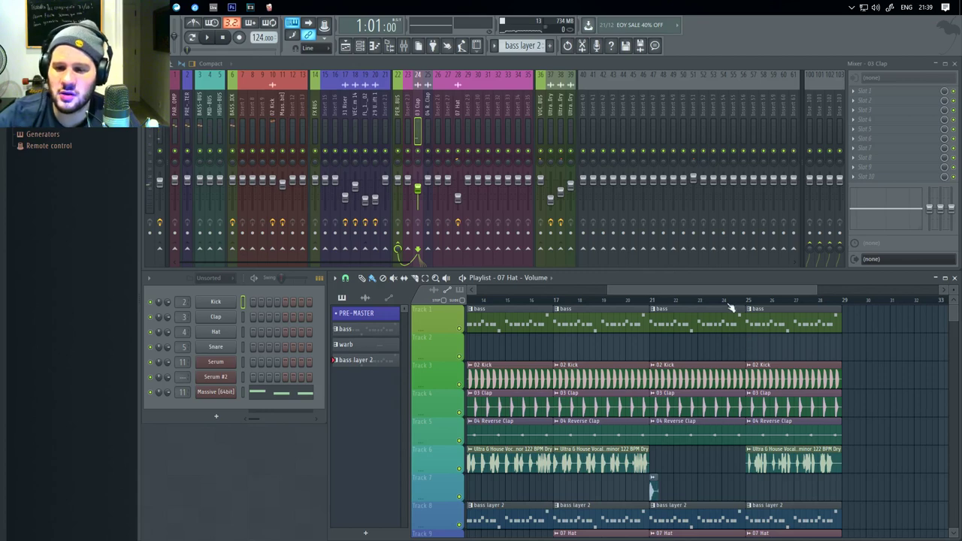
- Play the song while inspecting the effect slots of the BASS-KICK and Master mixer tracks, and stop playback
{"action": "left_click_drag", "start_coordinate": [738, 293], "coordinate": [764, 291]}
{"action": "left_click", "coordinate": [232, 105]}
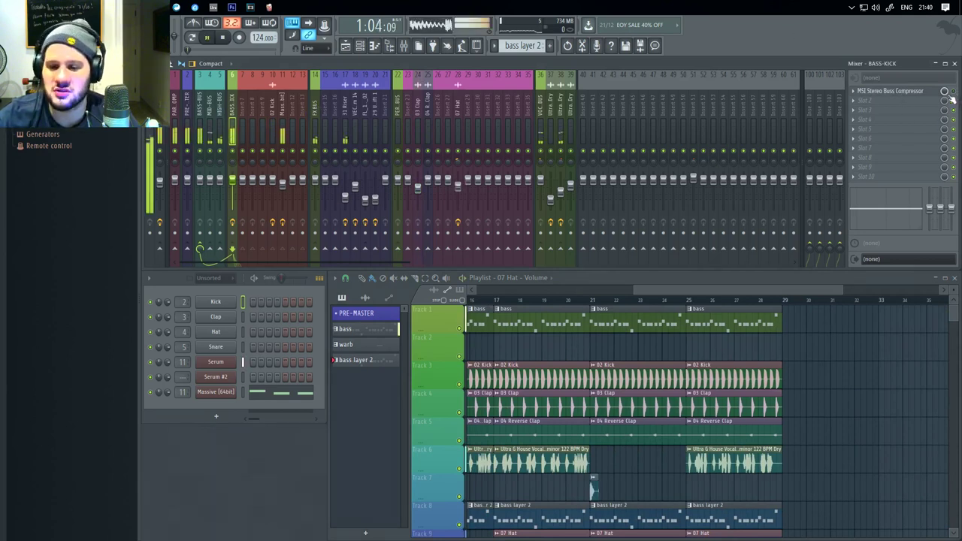
{"action": "left_click_drag", "start_coordinate": [679, 292], "coordinate": [626, 289]}
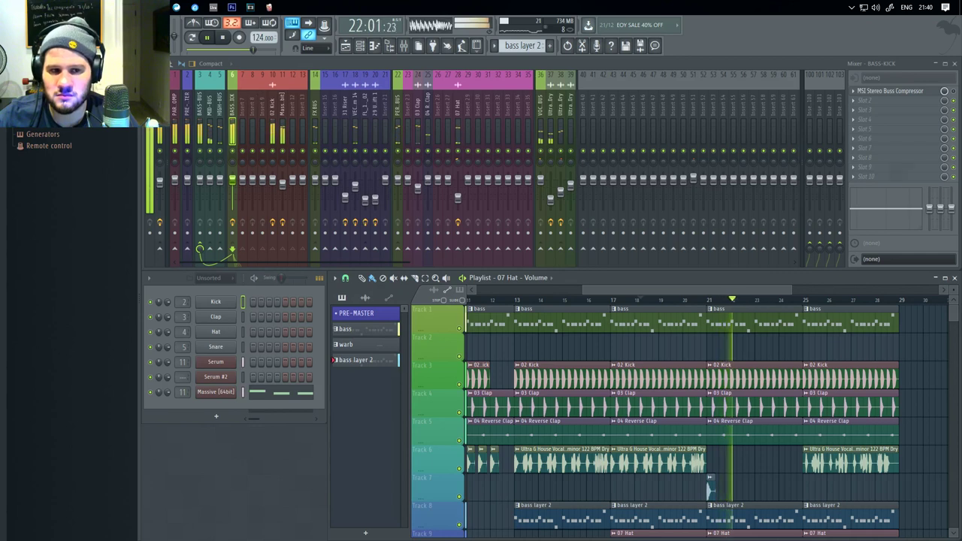
{"action": "left_click", "coordinate": [160, 104]}
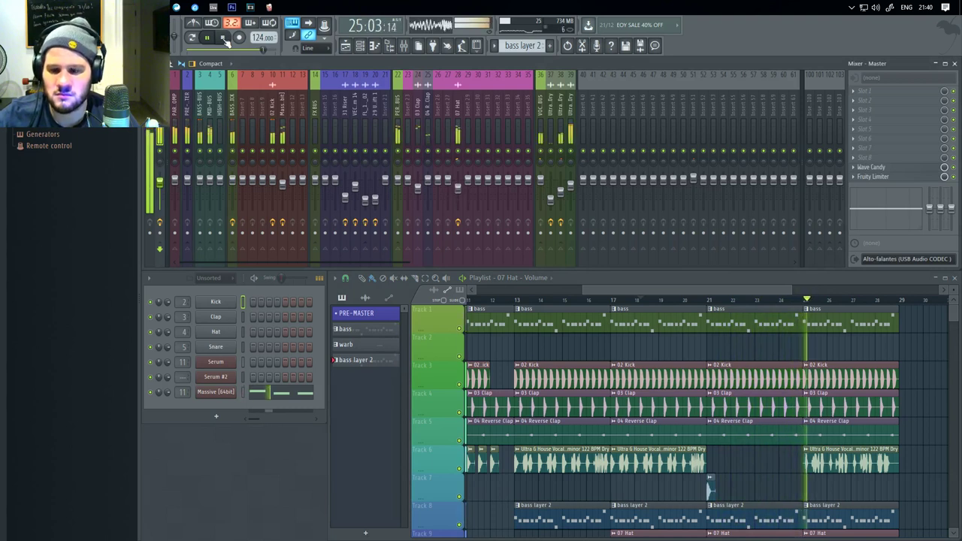
{"action": "left_click", "coordinate": [223, 39]}
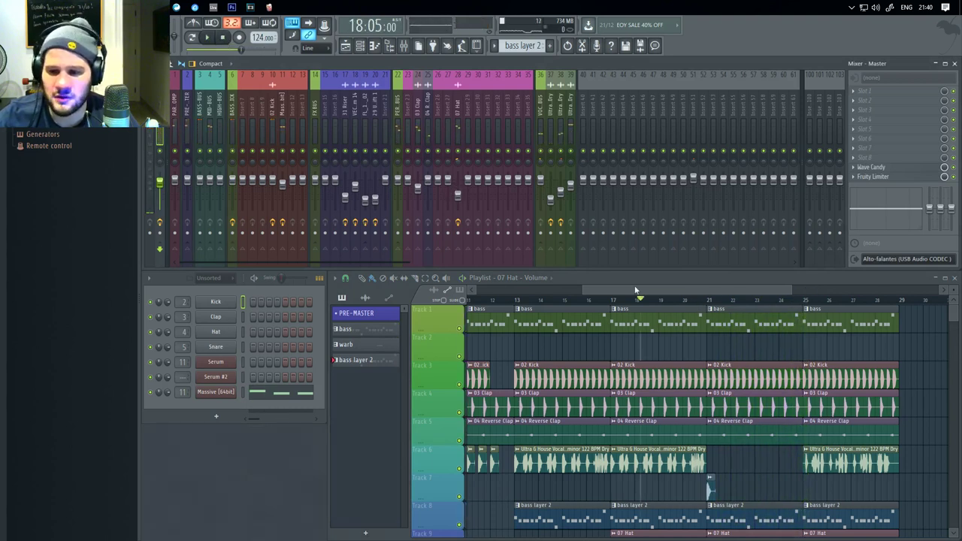
- Compare the effect chains and routing of the 02 Kick, Massive and BASS-KICK mixer tracks by selecting them alternately
{"action": "left_click_drag", "start_coordinate": [636, 290], "coordinate": [589, 290]}
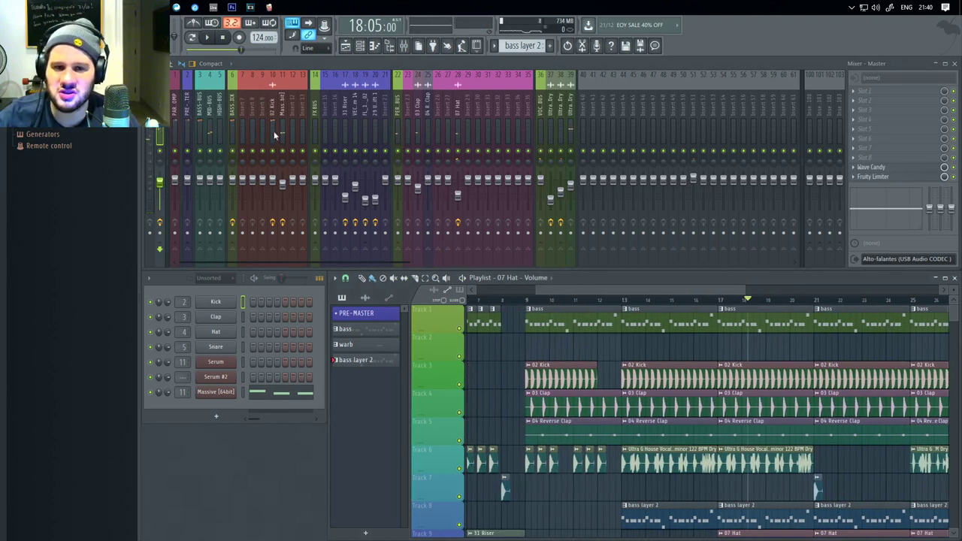
{"action": "left_click", "coordinate": [273, 109]}
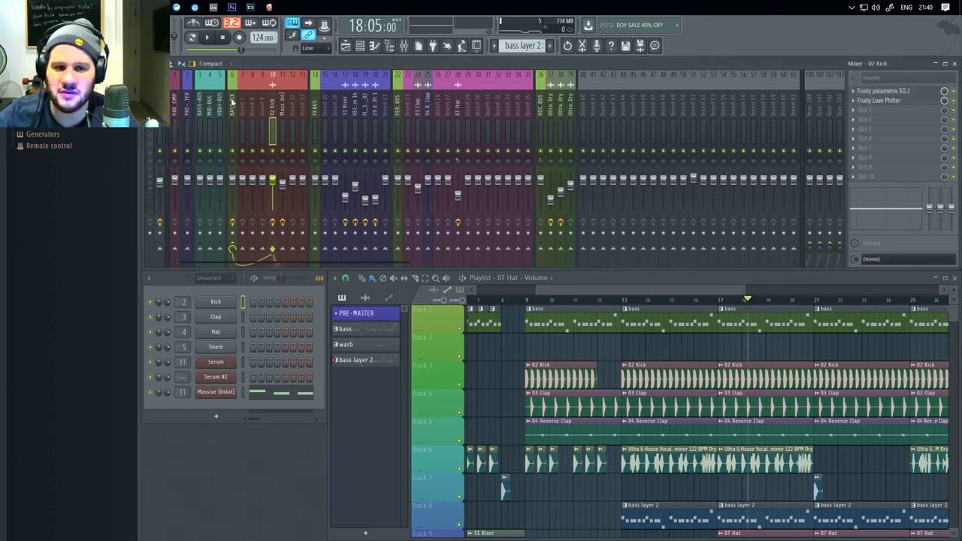
{"action": "left_click", "coordinate": [232, 103]}
{"action": "left_click", "coordinate": [273, 107]}
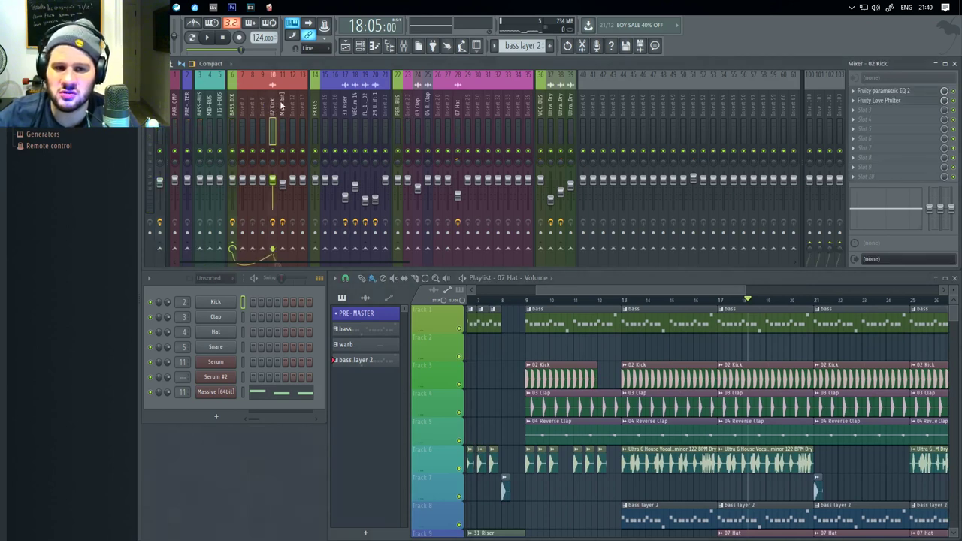
{"action": "left_click", "coordinate": [282, 105]}
{"action": "left_click", "coordinate": [272, 108]}
{"action": "left_click", "coordinate": [282, 104]}
{"action": "left_click", "coordinate": [272, 108]}
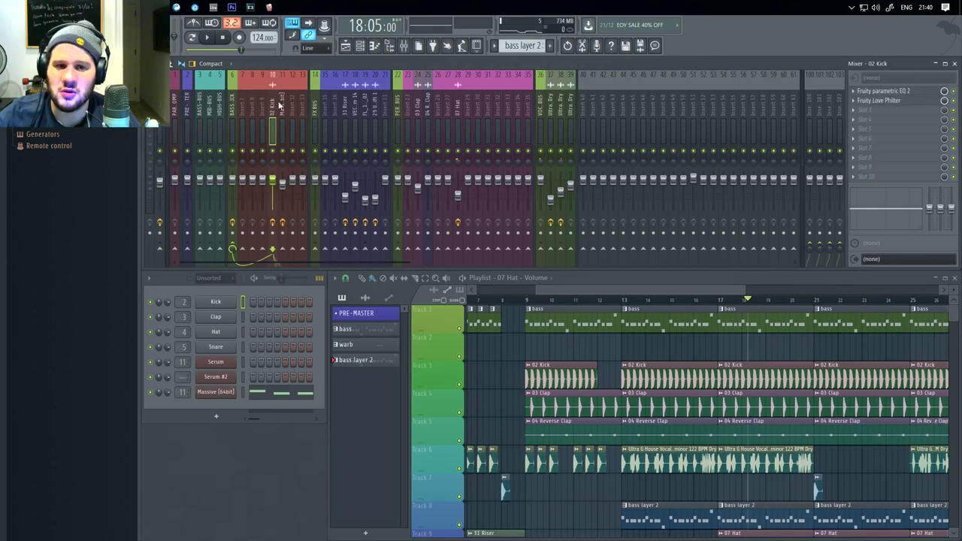
{"action": "left_click", "coordinate": [282, 105]}
{"action": "left_click", "coordinate": [272, 108]}
{"action": "left_click", "coordinate": [282, 105]}
{"action": "left_click", "coordinate": [272, 108]}
- Look through the plugin list for the Massive track's empty second effect slot and dismiss it without choosing anything
{"action": "left_click", "coordinate": [282, 104]}
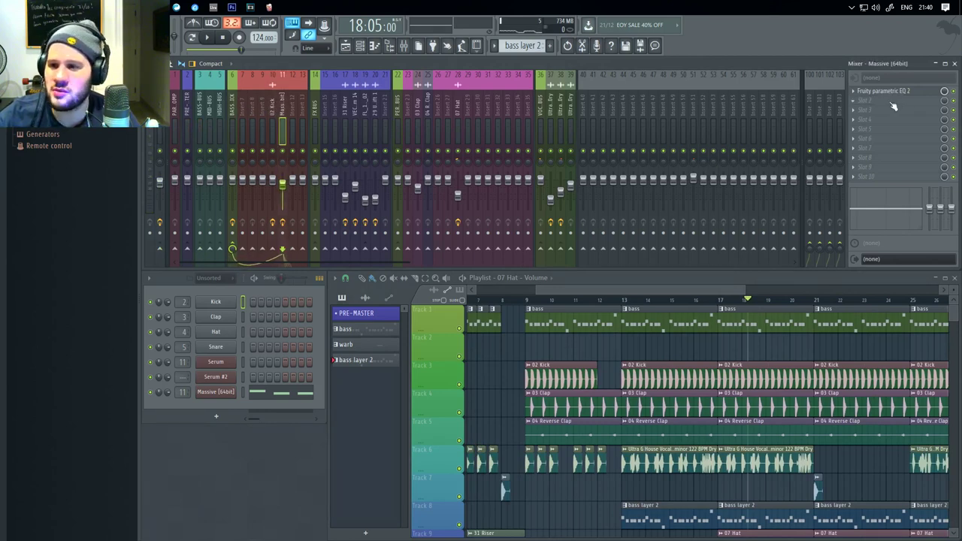
{"action": "left_click", "coordinate": [865, 100]}
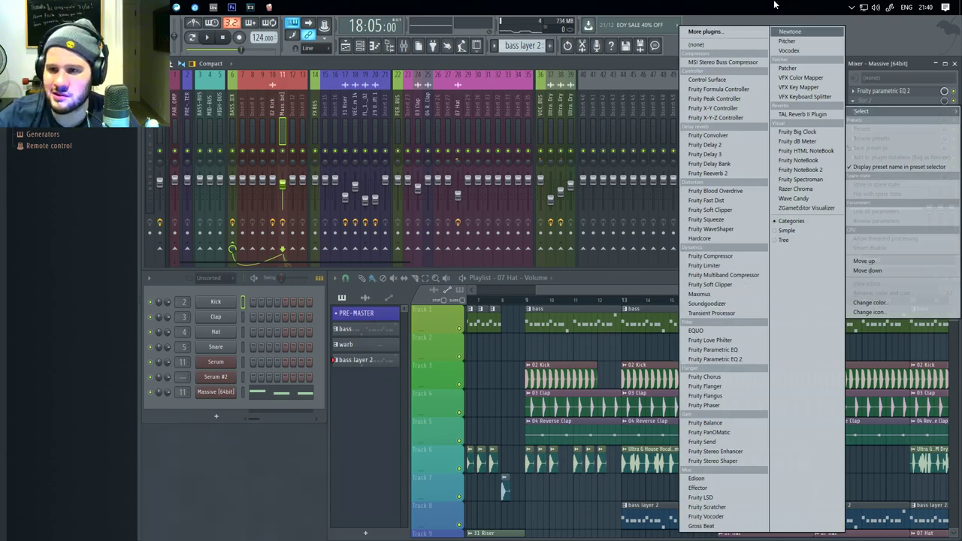
{"action": "left_click", "coordinate": [794, 21]}
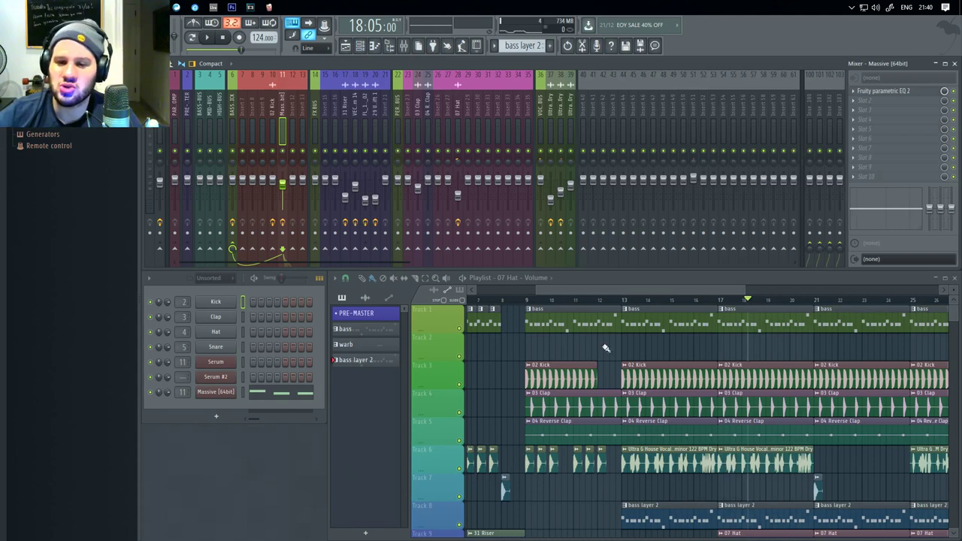
- Bring the playlist view and the playhead back to the beginning of the song
{"action": "left_click", "coordinate": [577, 300]}
{"action": "left_click_drag", "start_coordinate": [574, 291], "coordinate": [513, 291]}
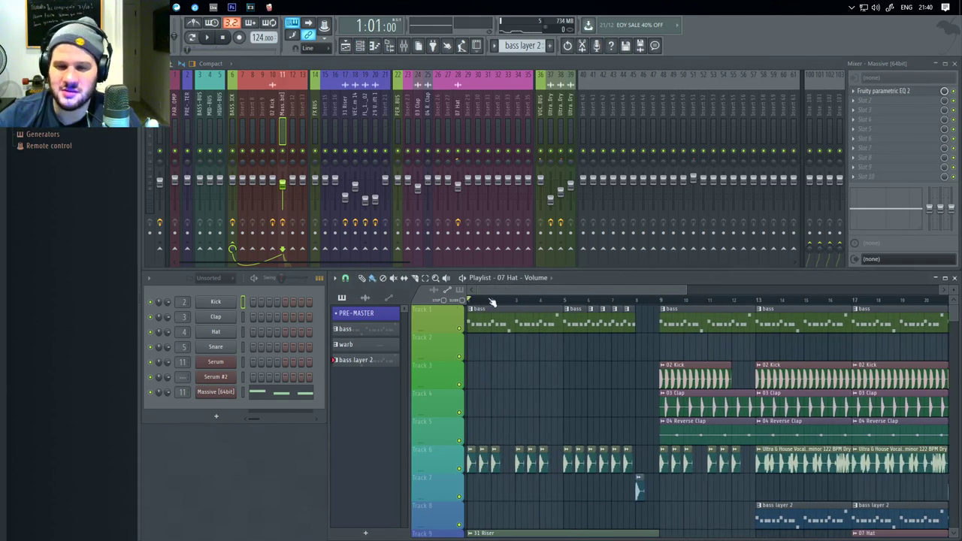